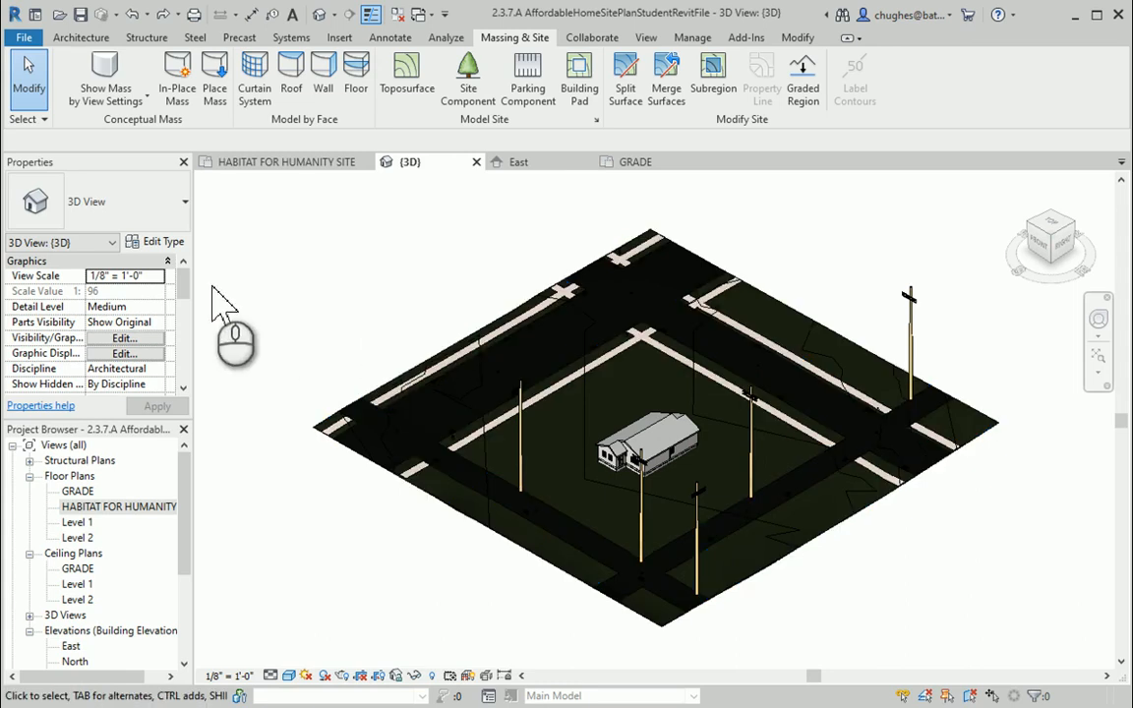
Turn on the 3D view's section box and pull its right face inward to cut through the middle of the house
left_click_drag(182, 283, 111, 368)
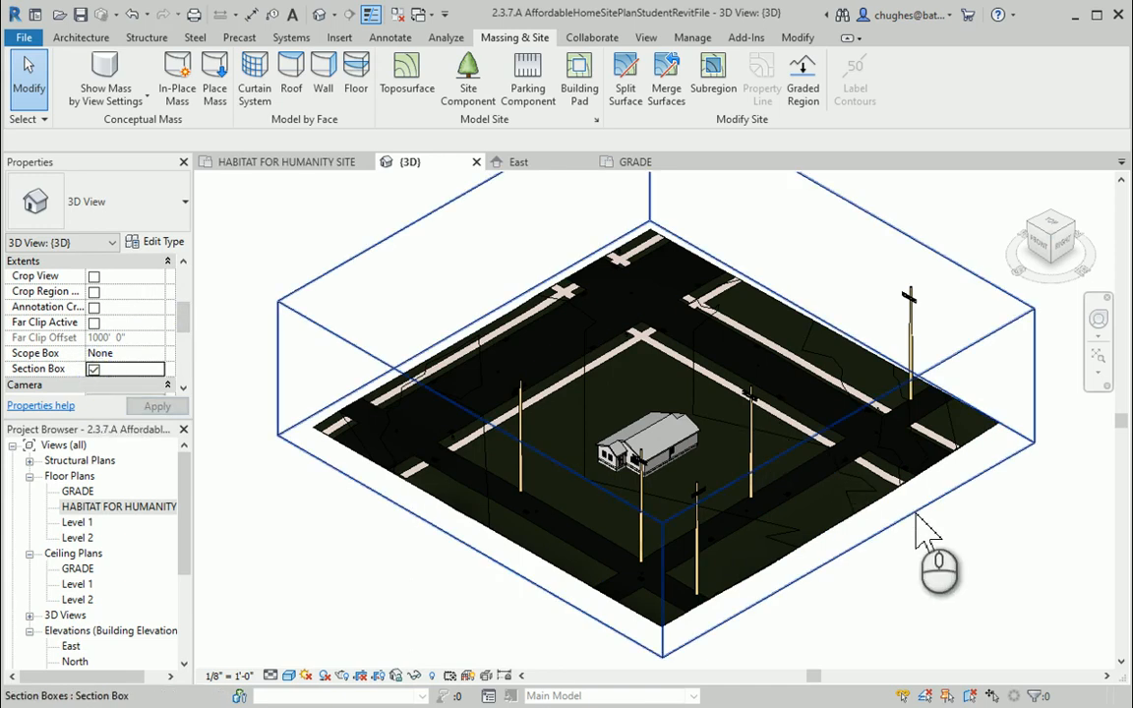
left_click(911, 515)
left_click_drag(912, 515, 700, 492)
Examine the sectioned house, its foundation and the surrounding ground from the right side and from angled views
left_click(1075, 258)
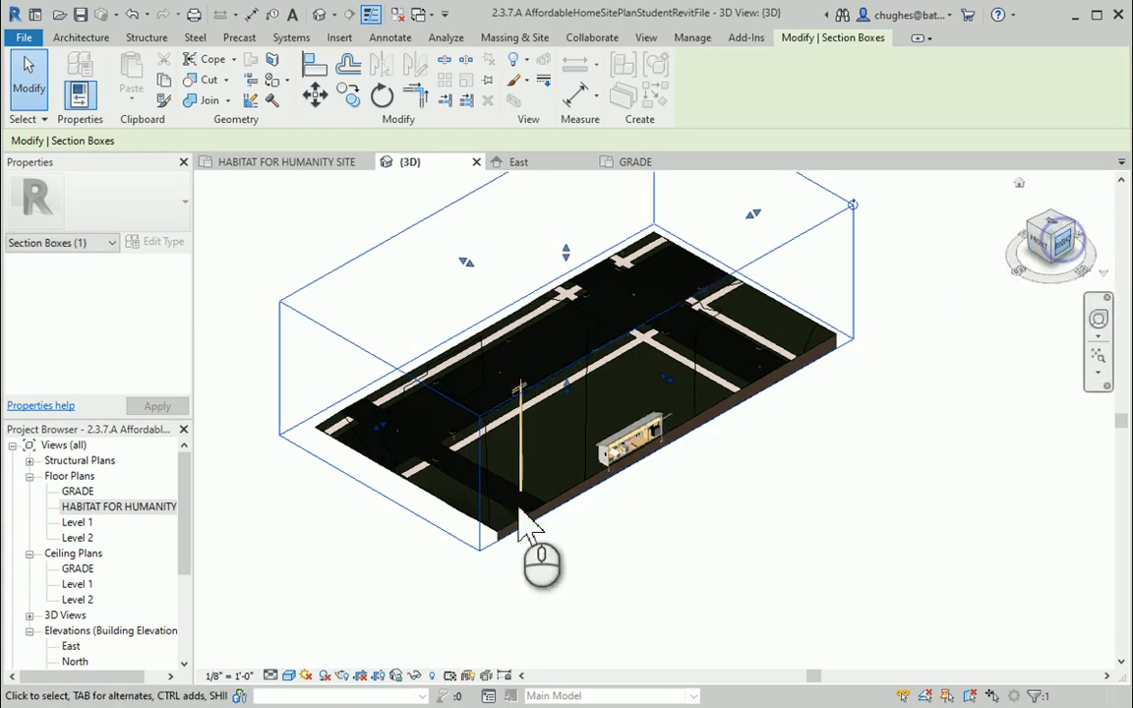
scroll(590, 482, "up", 6)
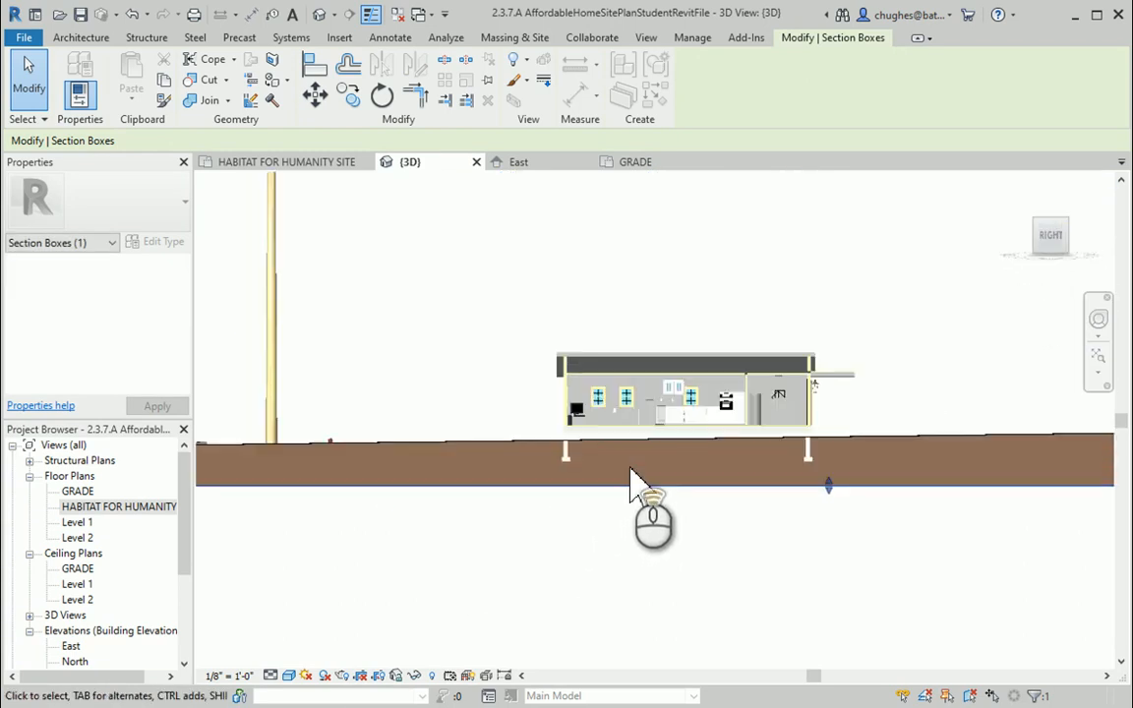
scroll(639, 462, "up", 3)
middle_click_drag(700, 423, 526, 553)
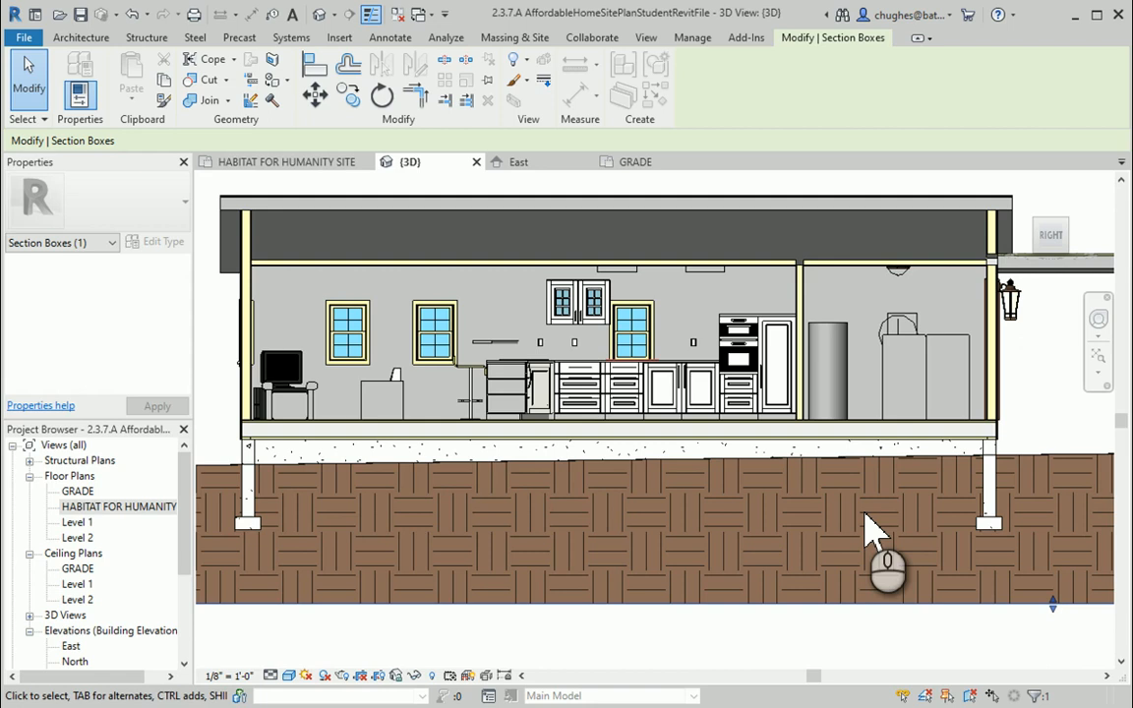
left_click_drag(1059, 236, 998, 379)
middle_click_drag(975, 399, 733, 266)
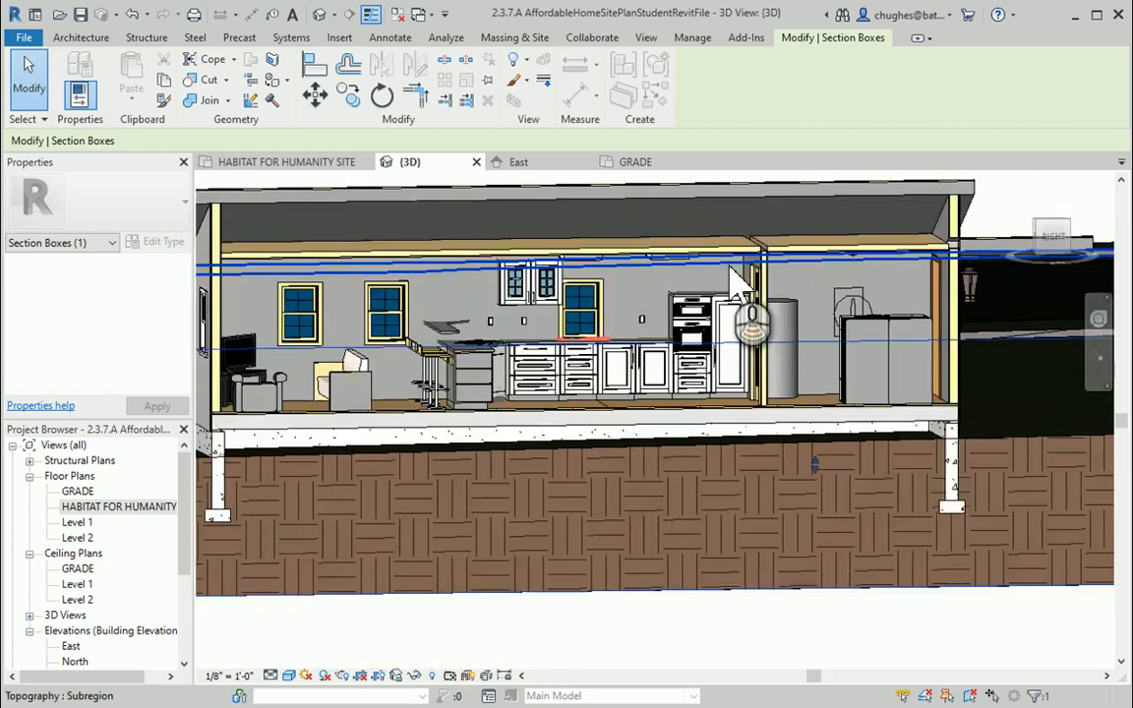
scroll(733, 269, "down", 1)
left_click_drag(1070, 261, 848, 413)
scroll(845, 398, "down", 3)
middle_click_drag(888, 388, 544, 450)
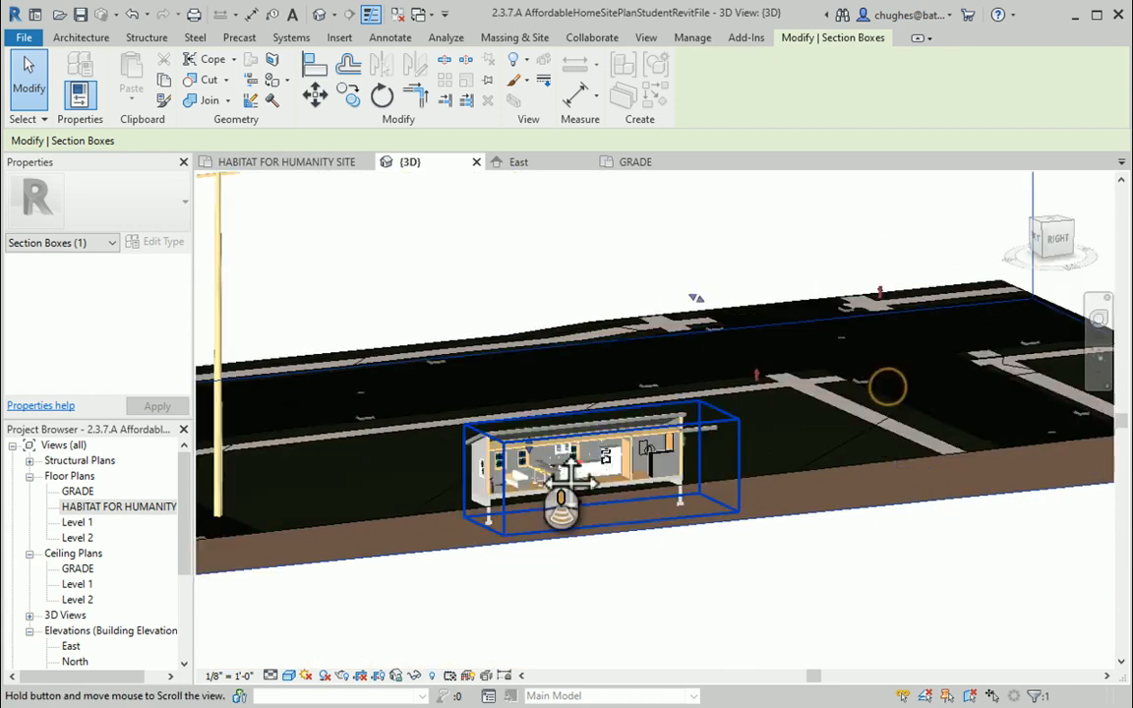
Move the section box's right face outward past the house so the cut no longer passes through it
scroll(551, 451, "down", 2)
middle_click_drag(602, 404, 511, 506, "shift")
scroll(503, 488, "up", 3)
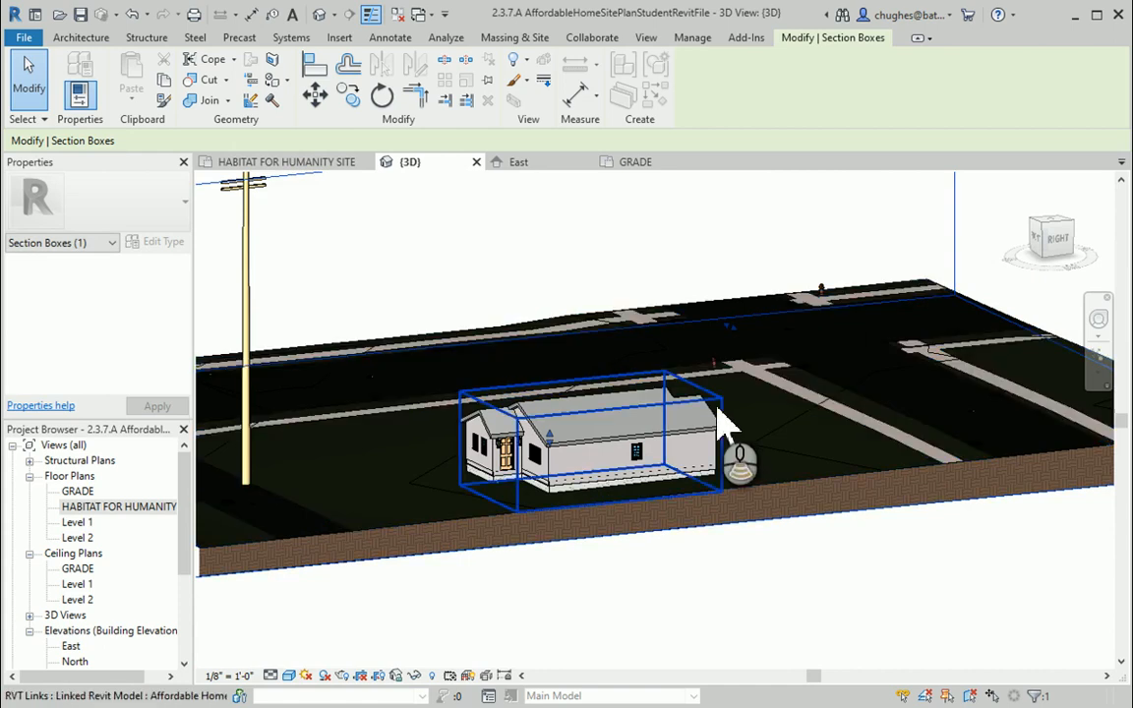
scroll(715, 408, "down", 2)
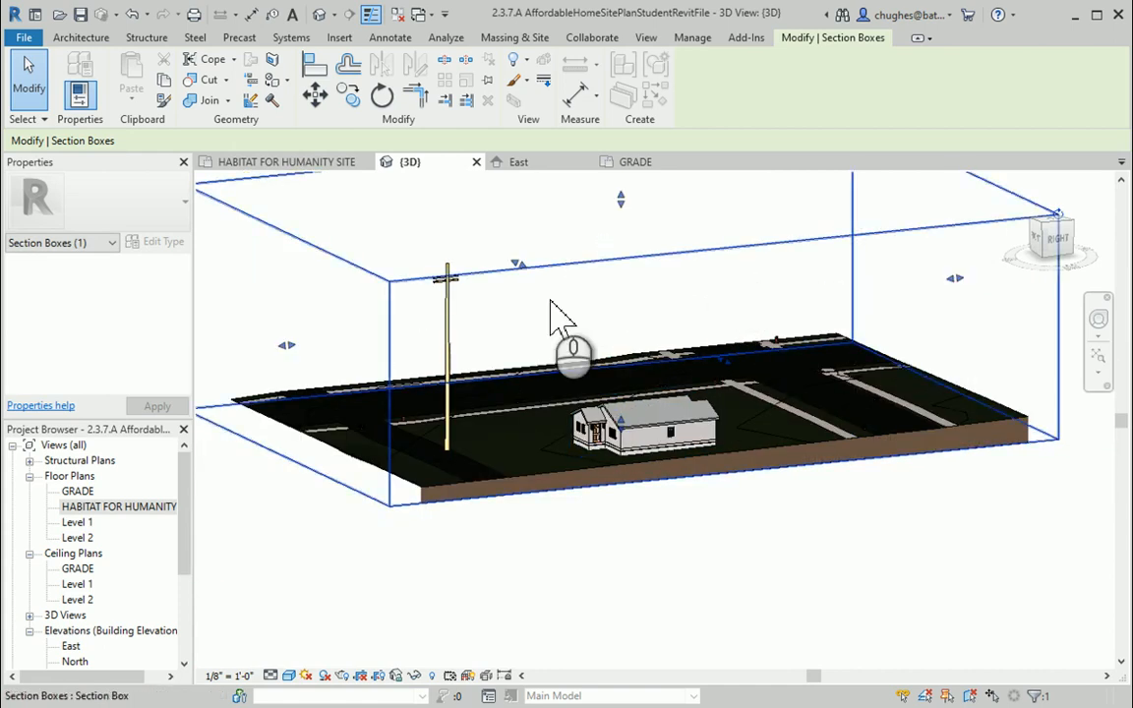
left_click_drag(522, 264, 541, 279)
scroll(665, 374, "down", 2)
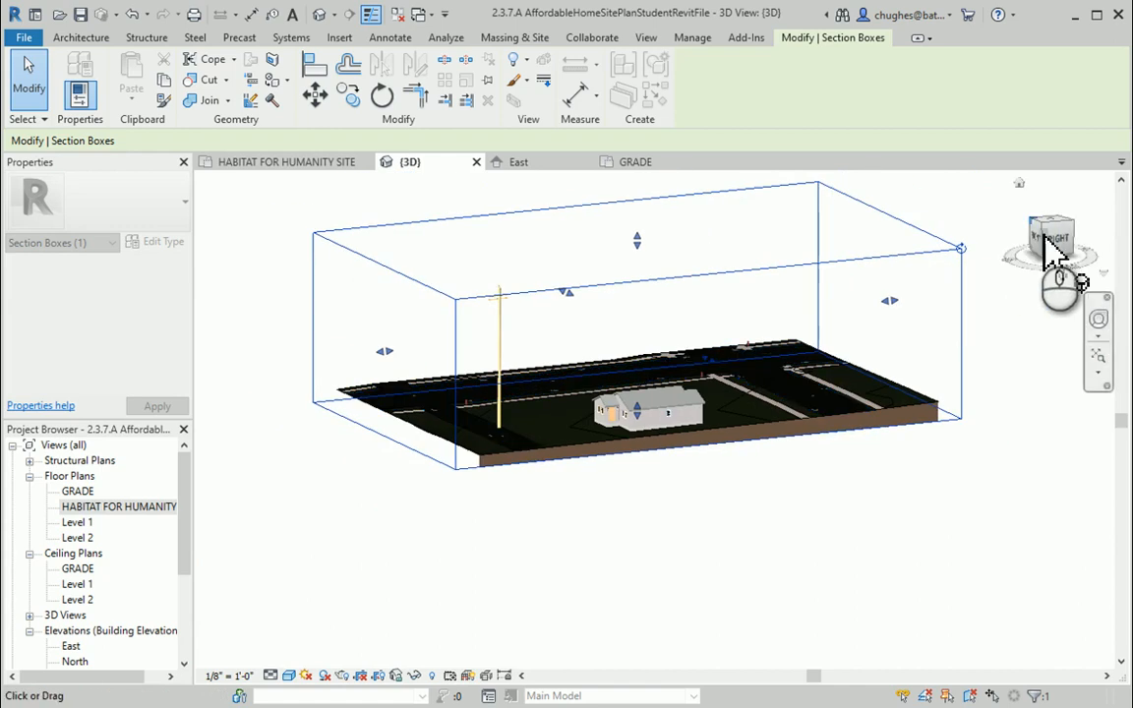
Move the section box's right face back inward to cut through the rooms on the right side of the house
left_click_drag(1054, 251, 1093, 254)
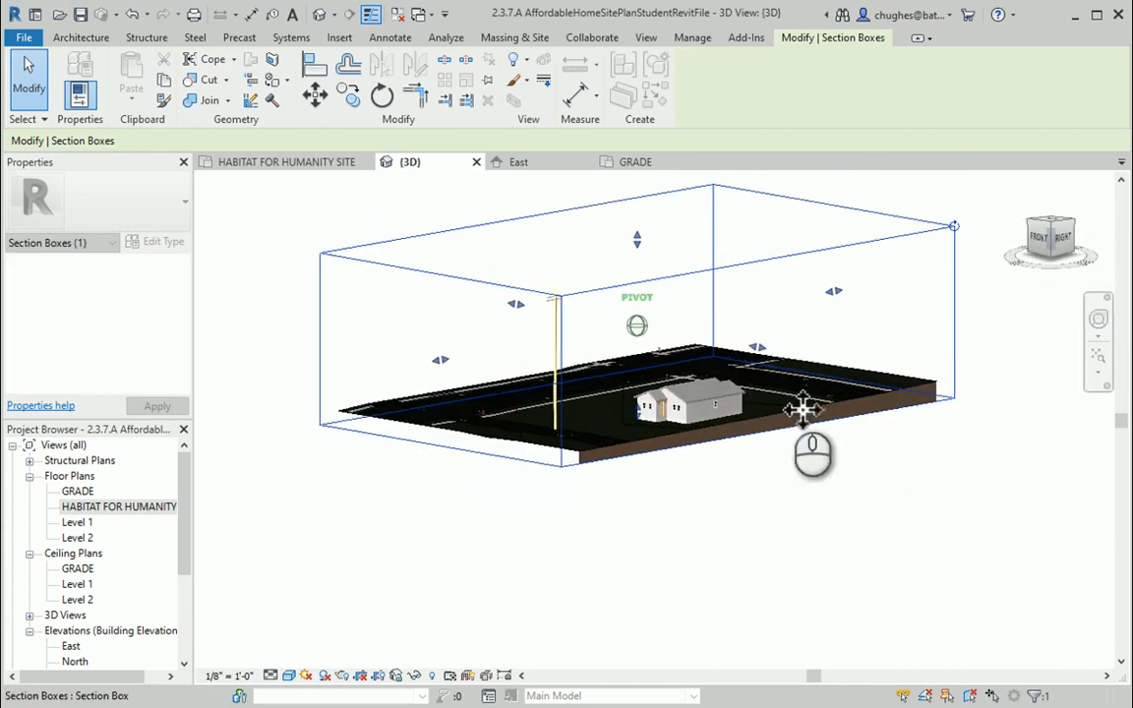
left_click_drag(764, 349, 749, 346)
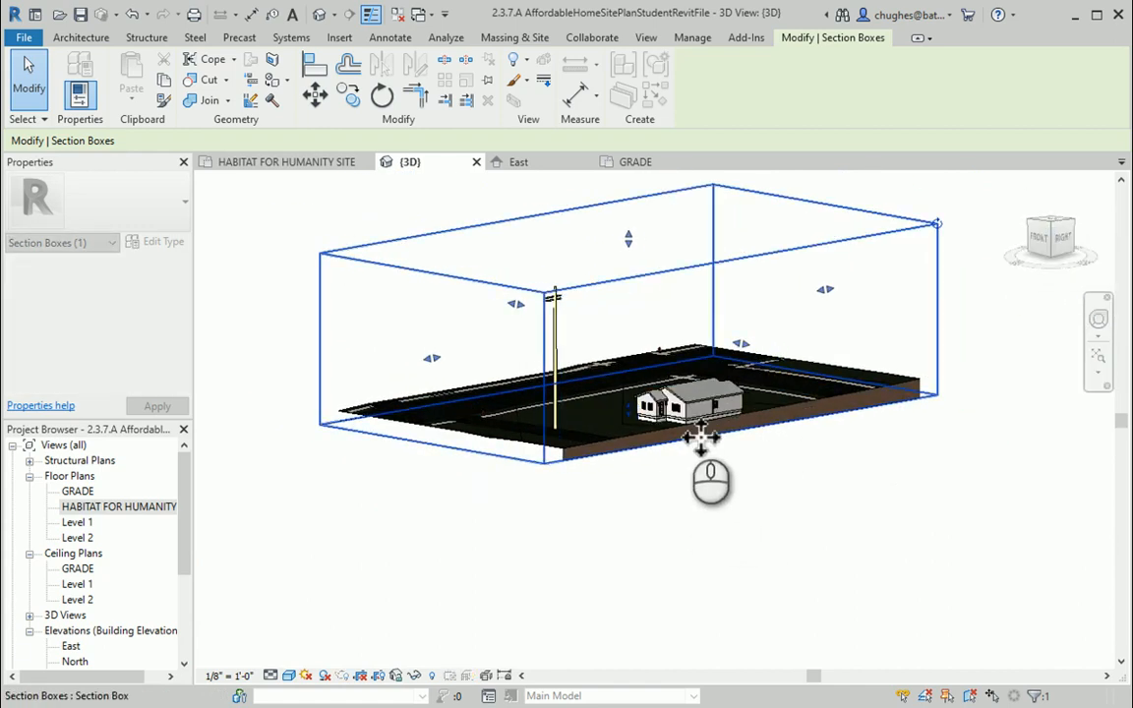
scroll(728, 423, "up", 4)
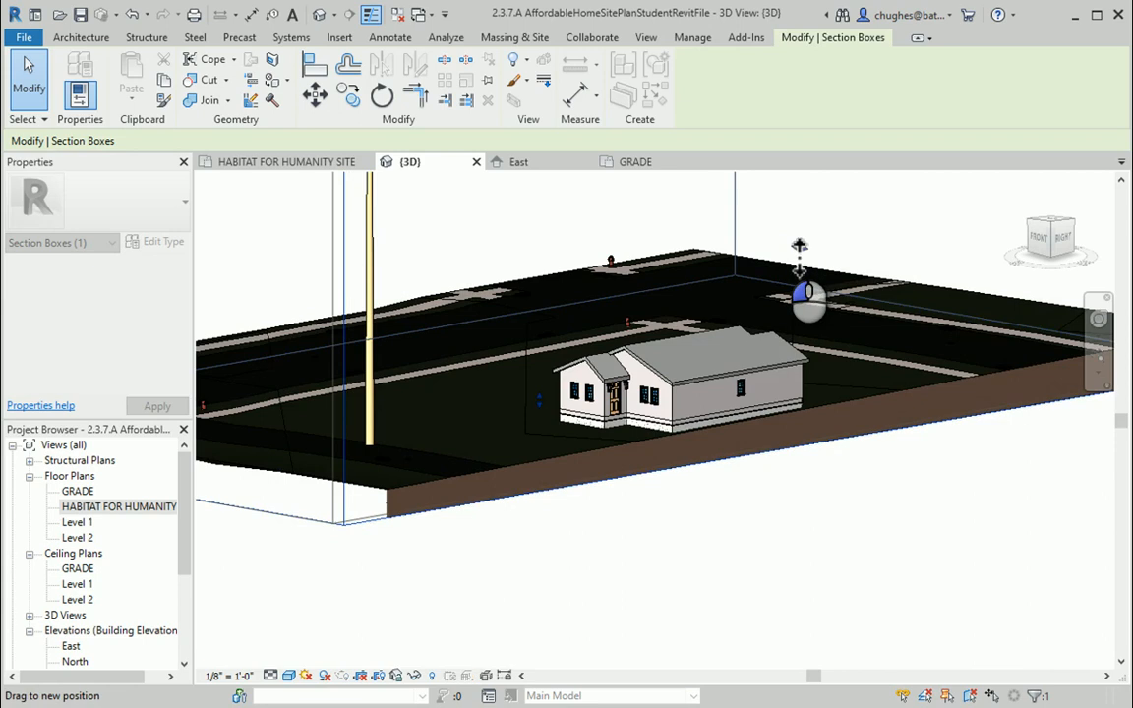
scroll(763, 461, "up", 5)
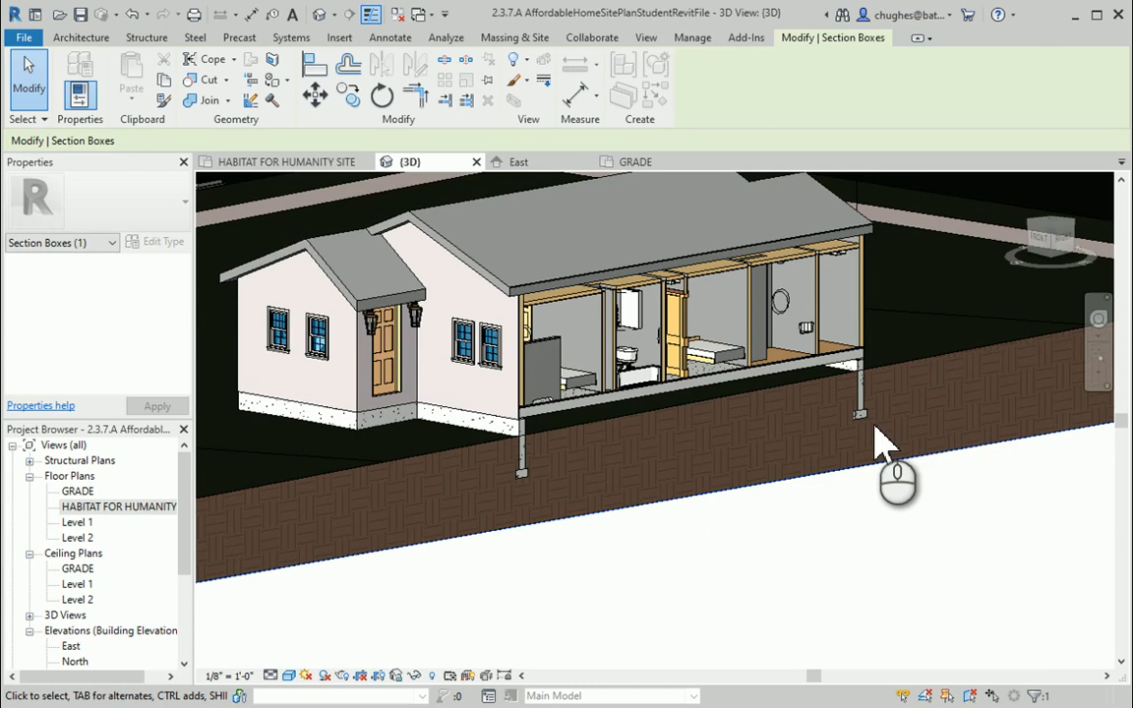
Move the section box's right face outward until it clears the house and restore the home view
scroll(809, 442, "down", 5)
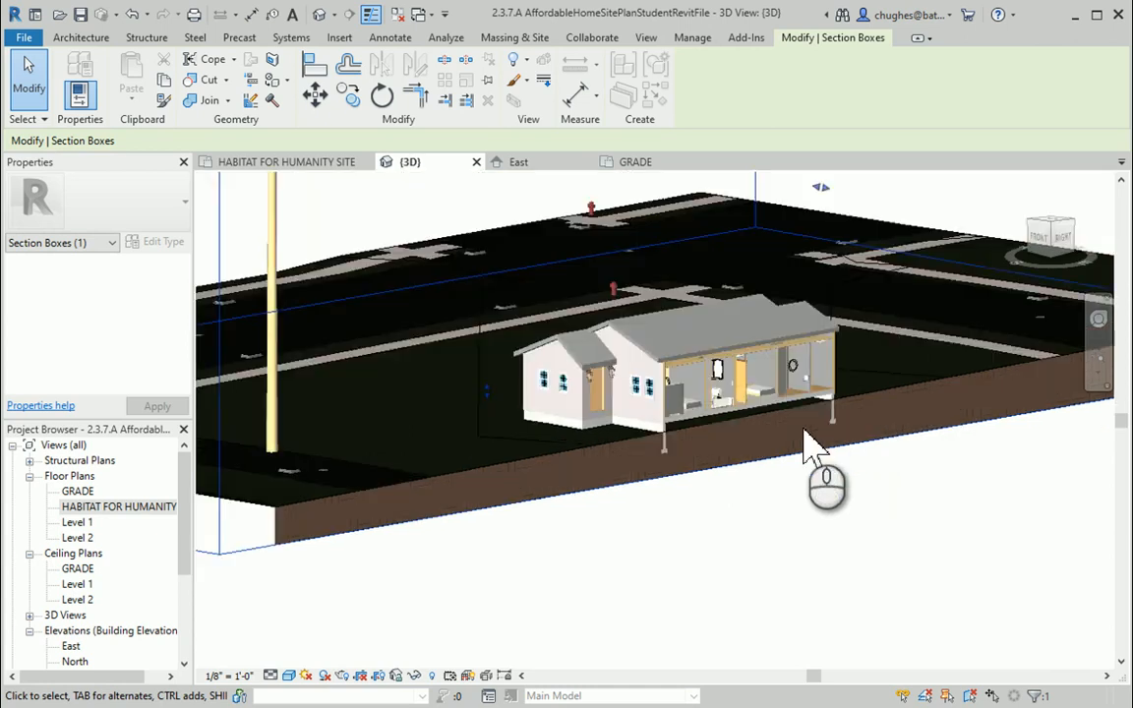
left_click_drag(811, 325, 905, 356)
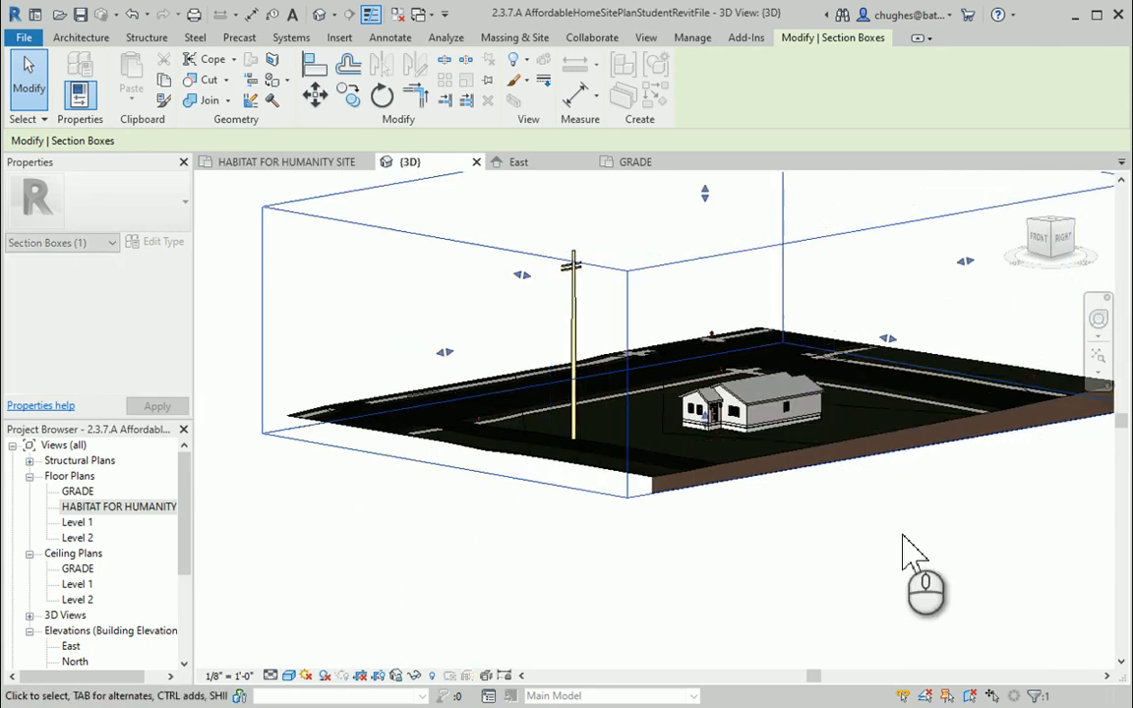
left_click(999, 189)
left_click(1020, 185)
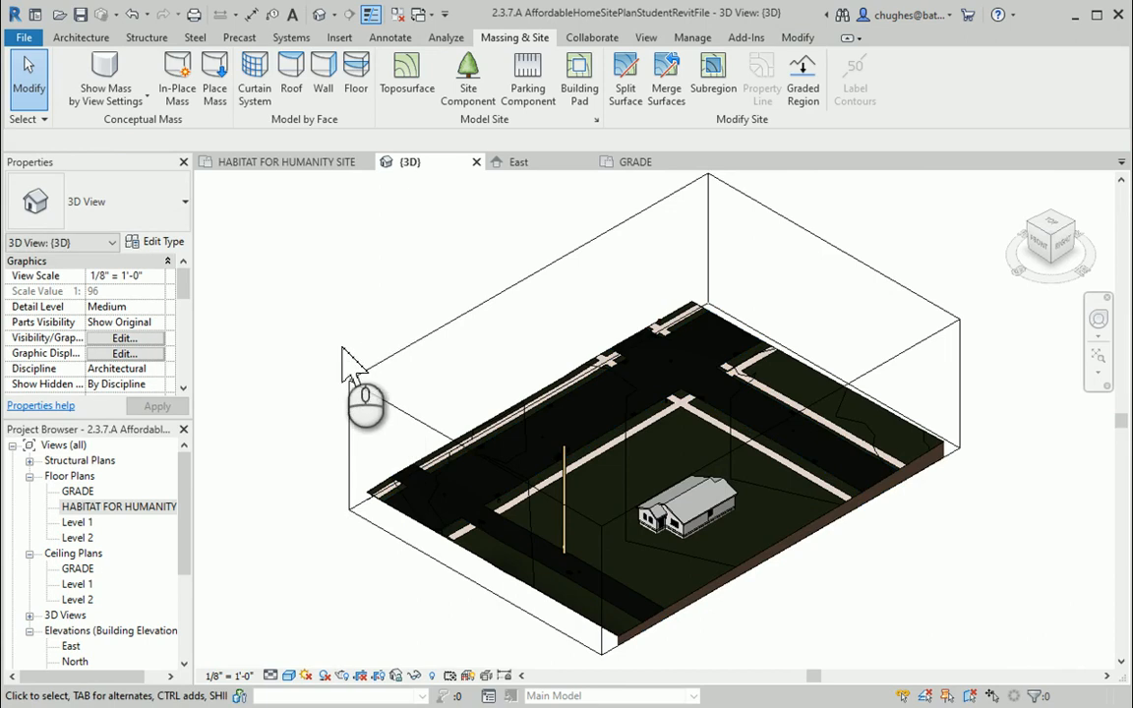
Open the HABITAT FOR HUMANITY SITE floor plan and turn off Roofs in its visibility/graphic overrides
left_click(115, 505)
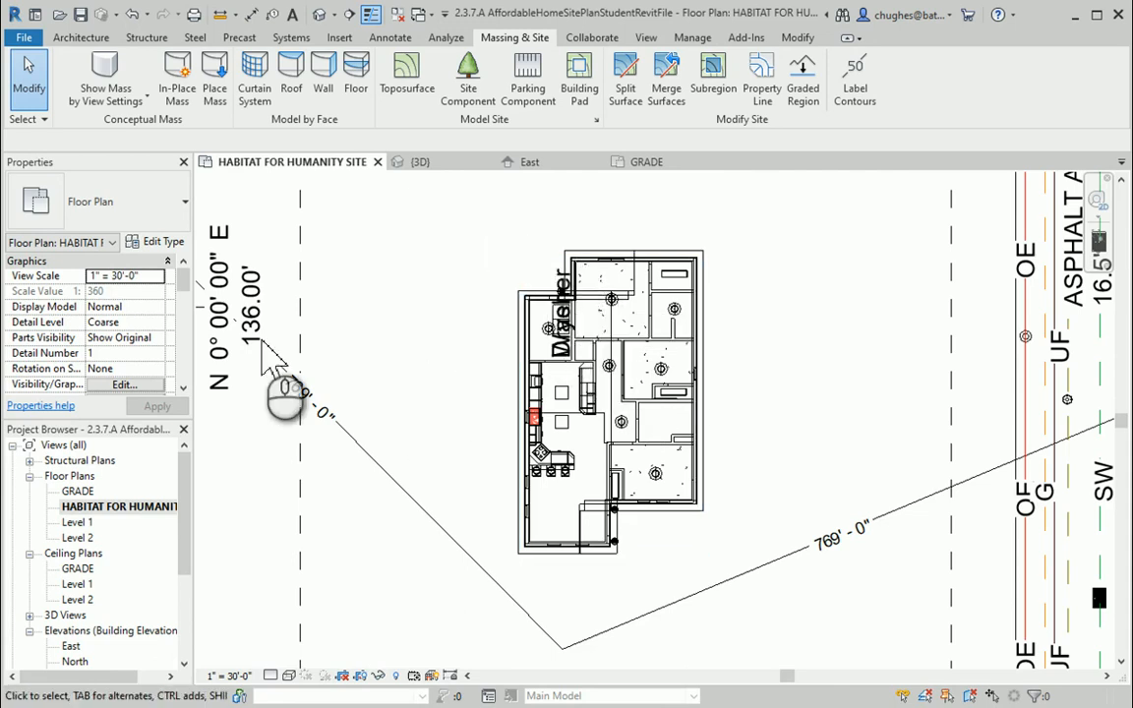
left_click(123, 384)
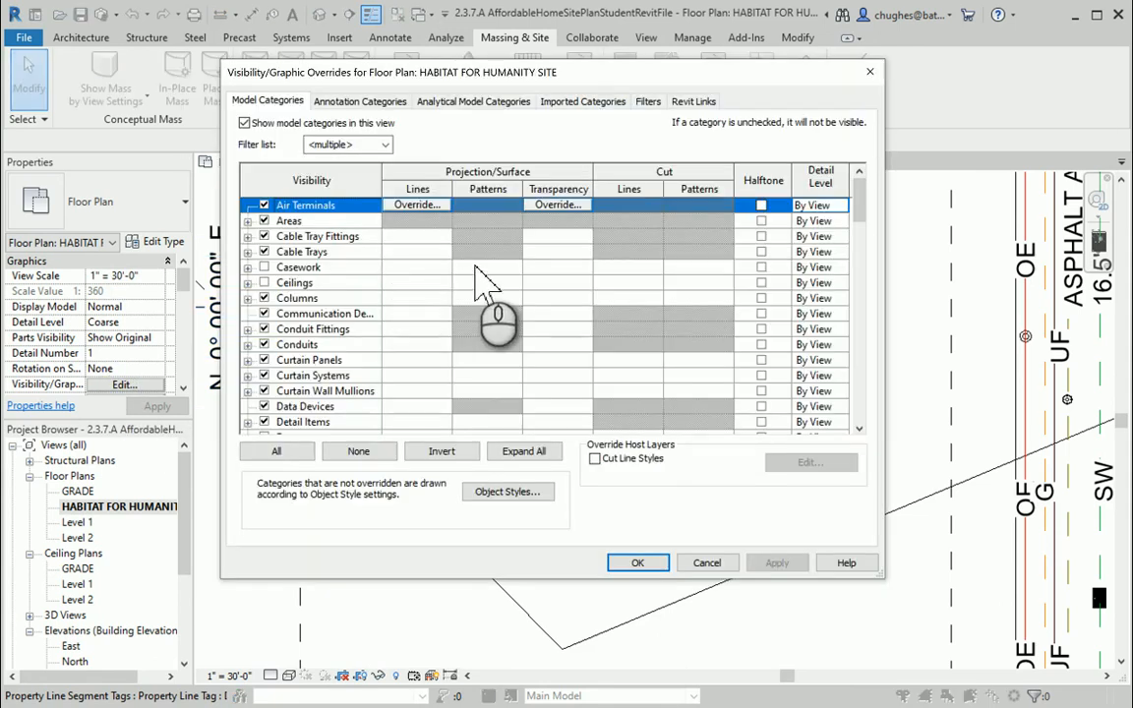
scroll(319, 300, "down", 3)
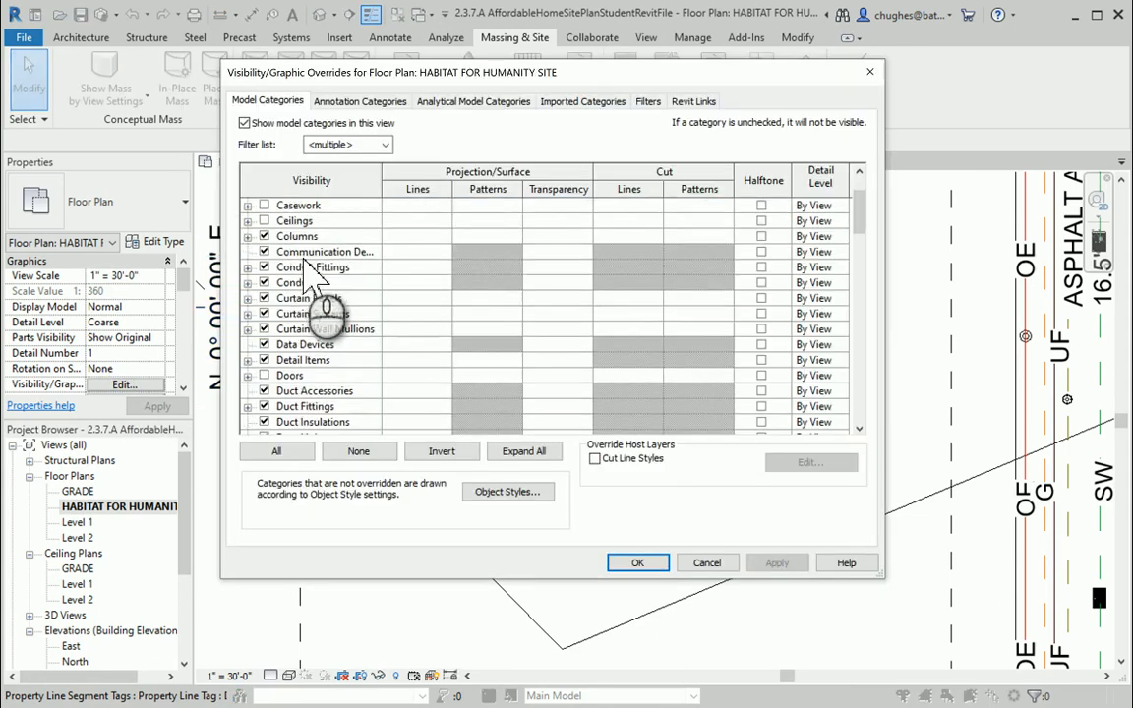
scroll(313, 285, "down", 15)
scroll(312, 286, "up", 4)
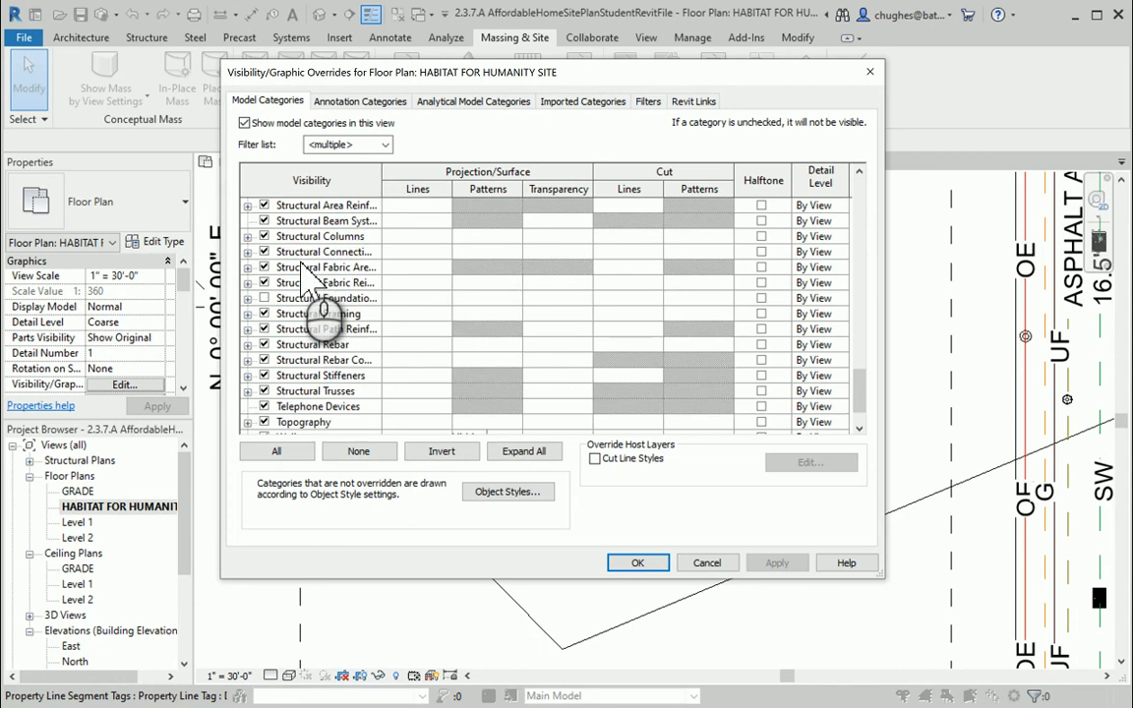
scroll(311, 283, "up", 3)
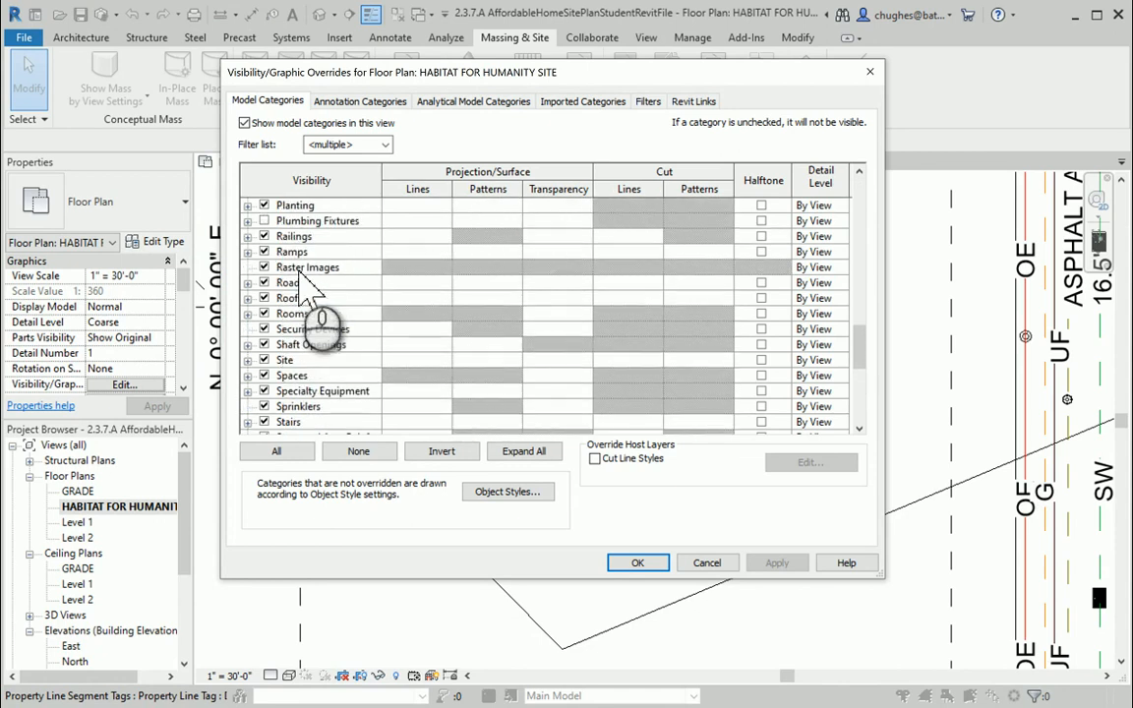
left_click(274, 298)
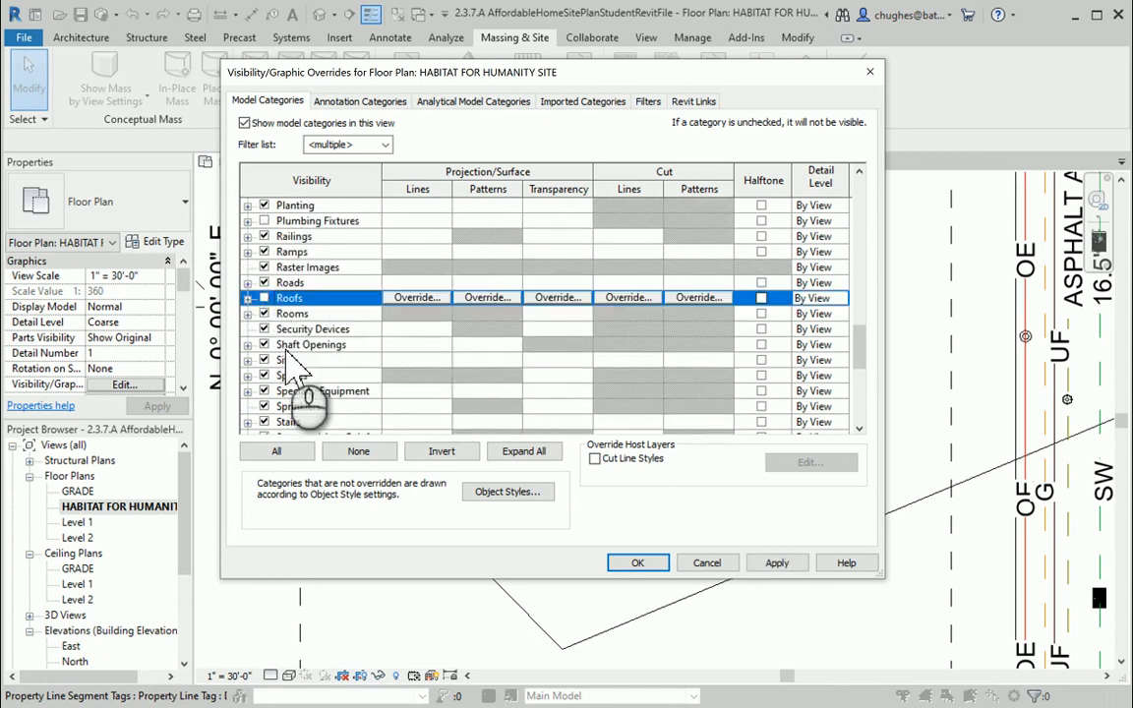
Turn off the Walls model category as well and apply the visibility overrides to the site plan
scroll(278, 303, "down", 6)
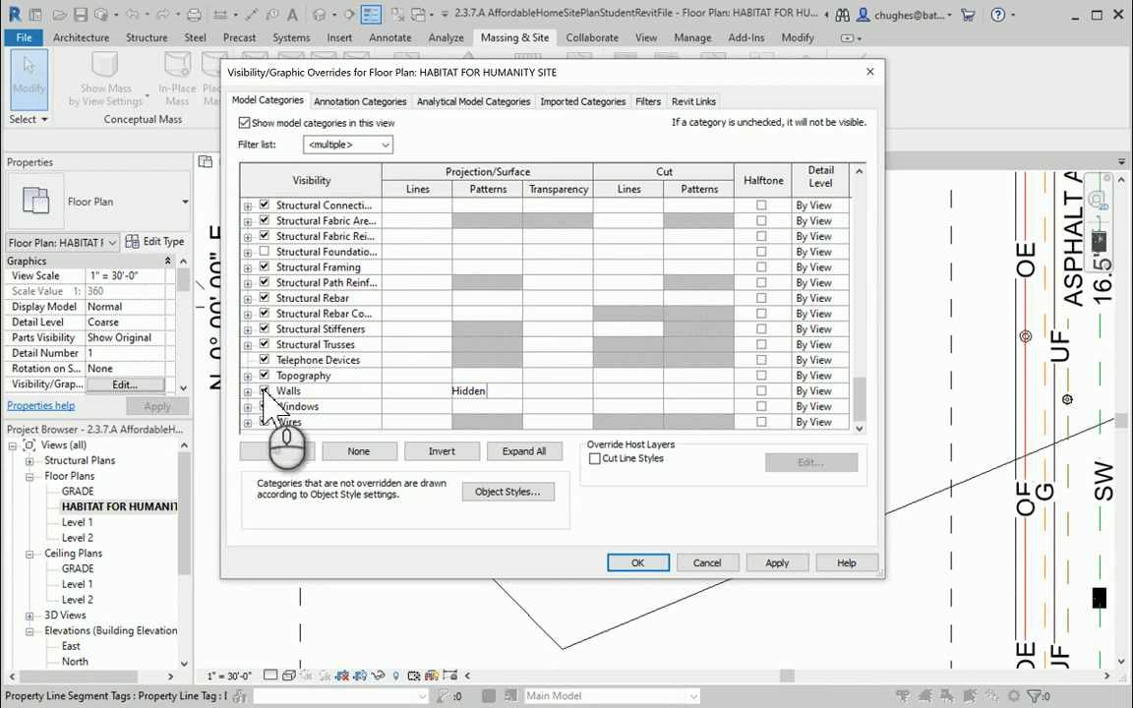
left_click(264, 390)
left_click(777, 563)
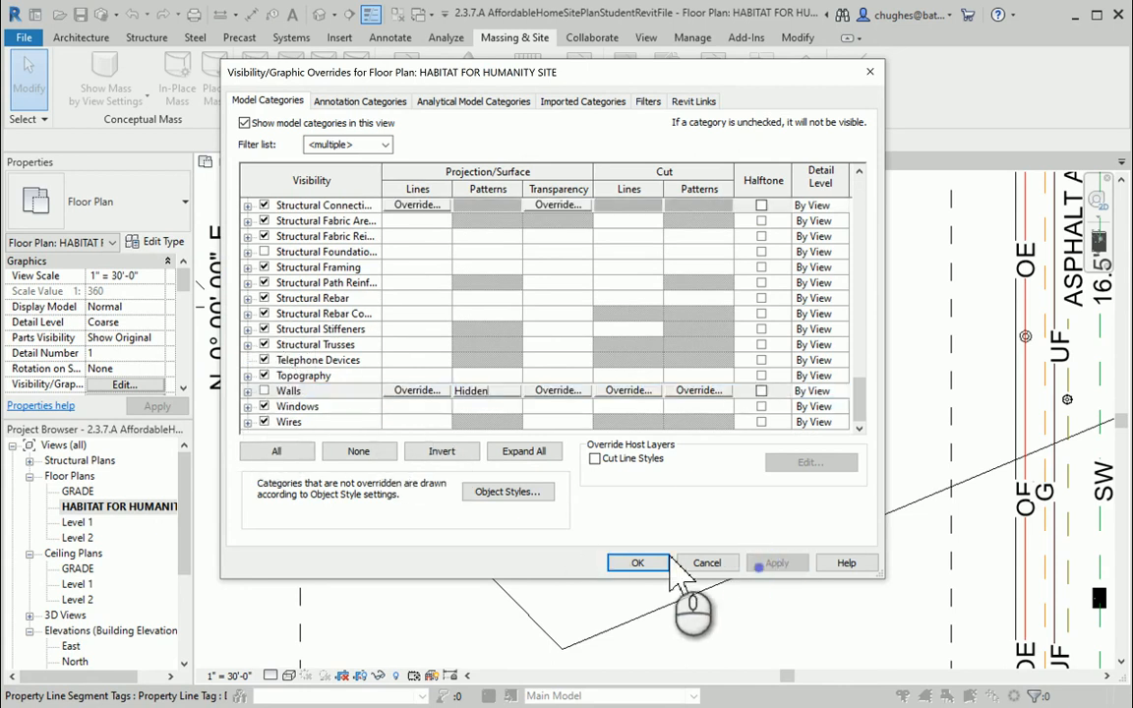
left_click(638, 563)
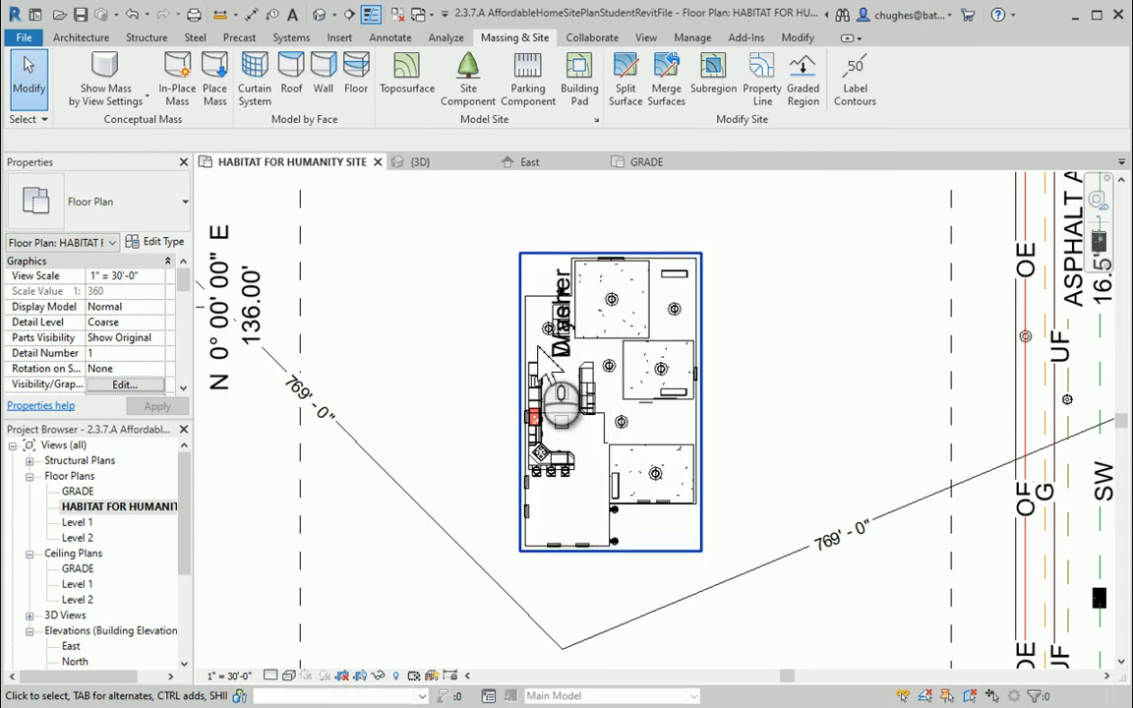
Set the site plan's detail level to Fine and bring the upper part of the house into view
scroll(546, 362, "up", 1)
scroll(546, 360, "up", 1)
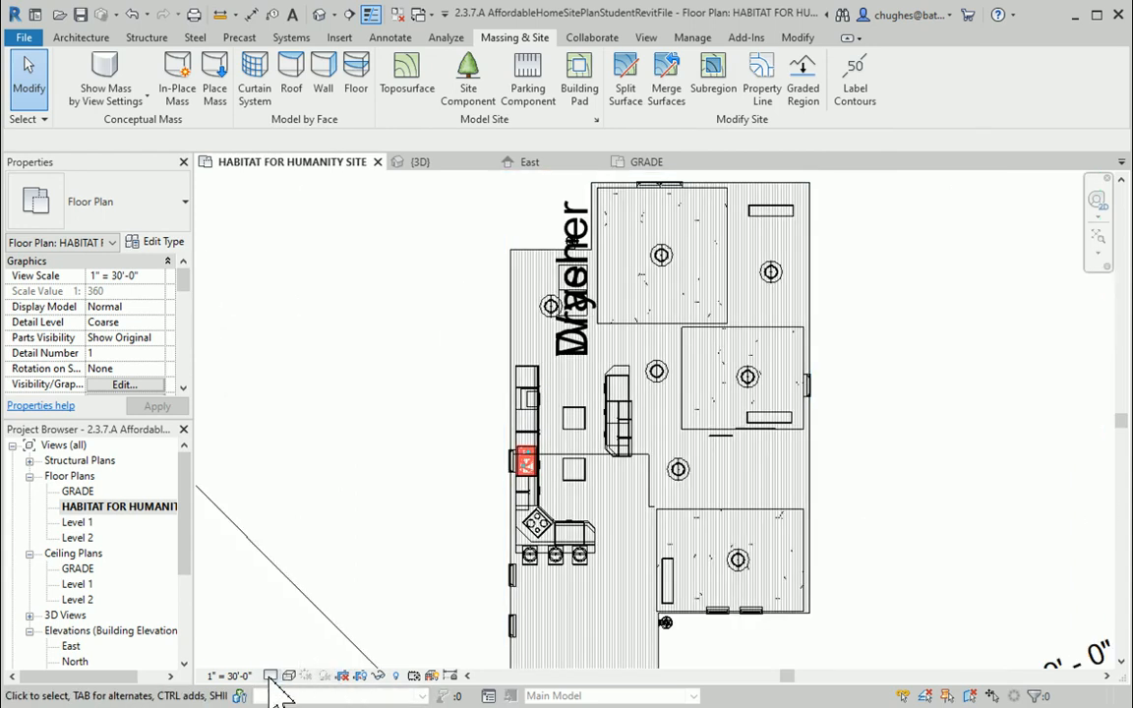
left_click(271, 676)
left_click(273, 658)
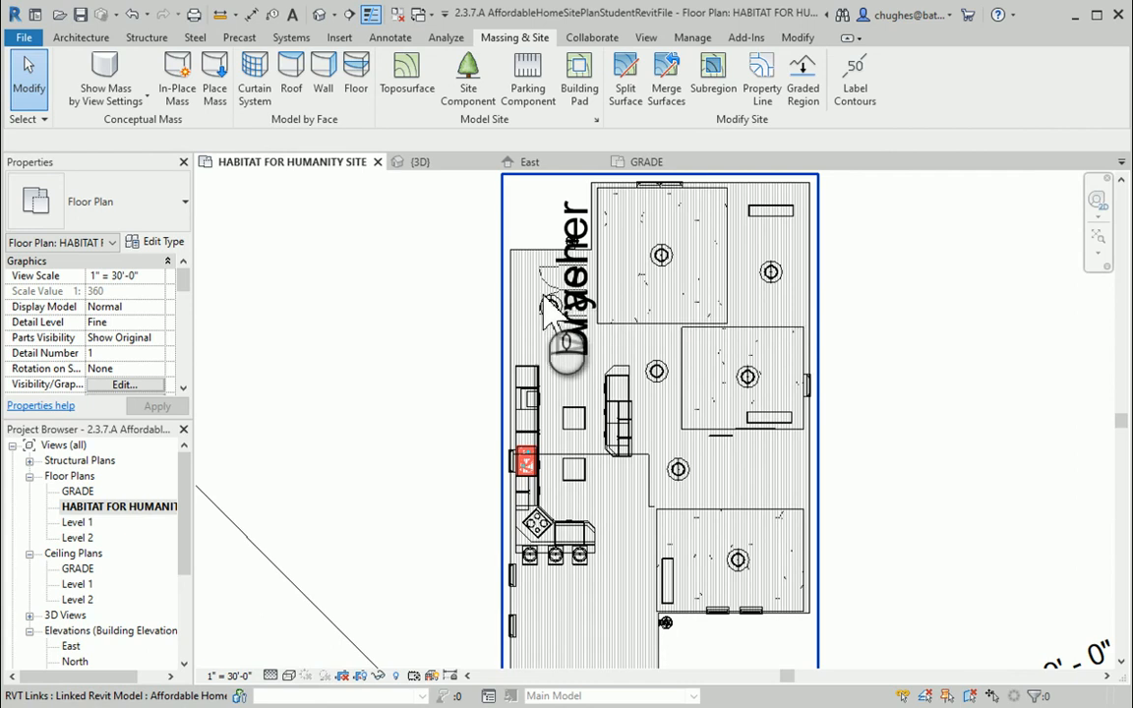
middle_click_drag(444, 333, 386, 358)
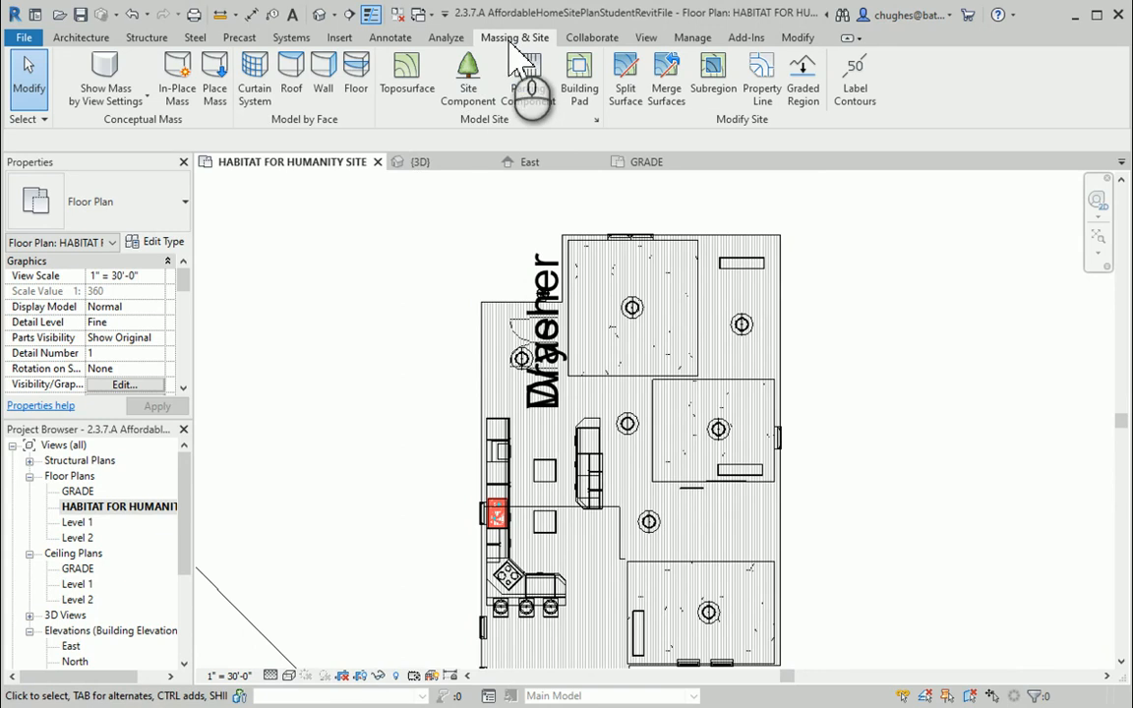
Start a building pad and sketch its first straight boundary line along the house's upper edge, about 19'-5" long, from corner to corner
left_click(579, 88)
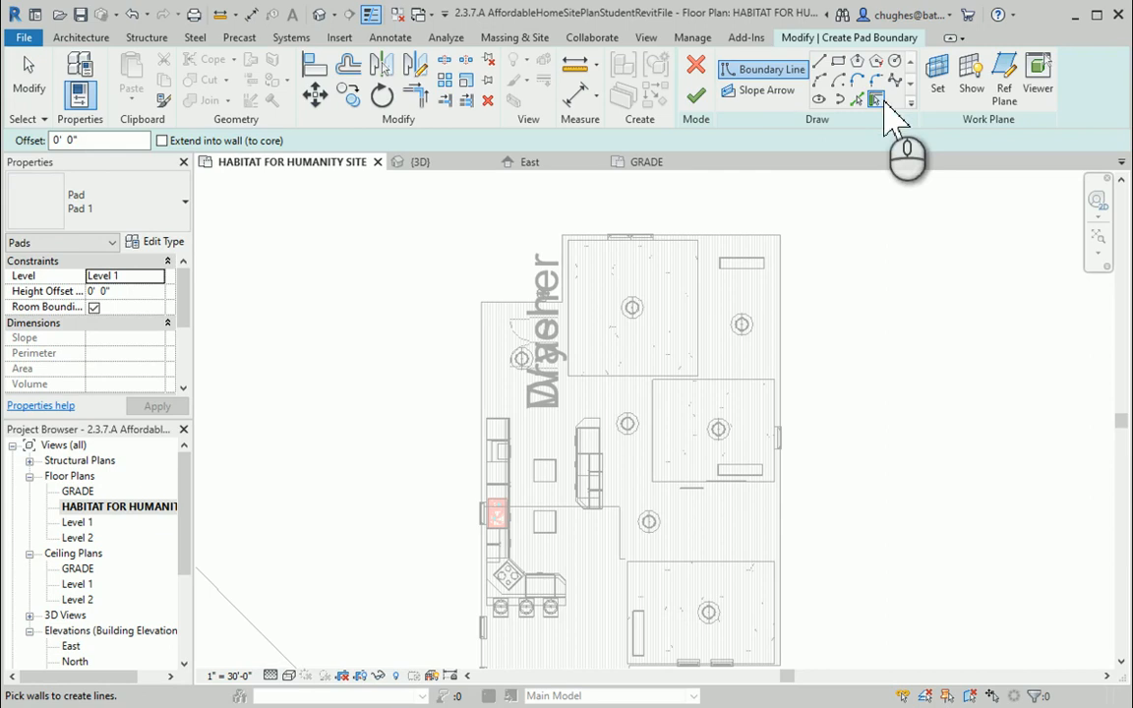
left_click(820, 63)
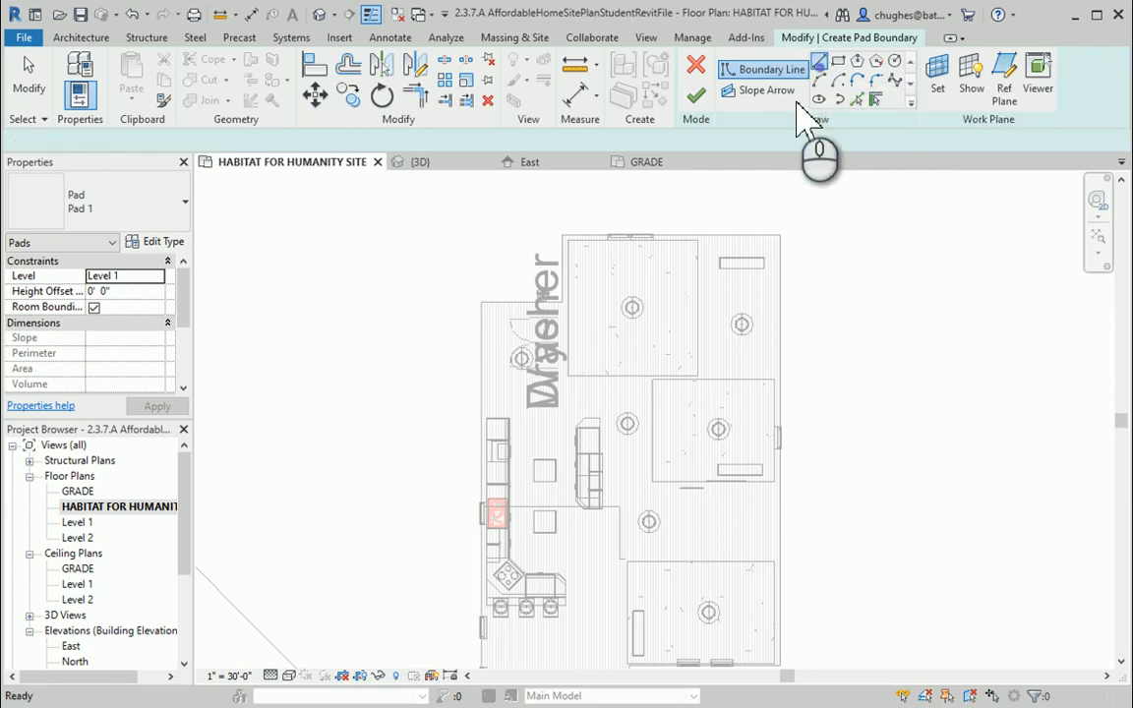
left_click(703, 161)
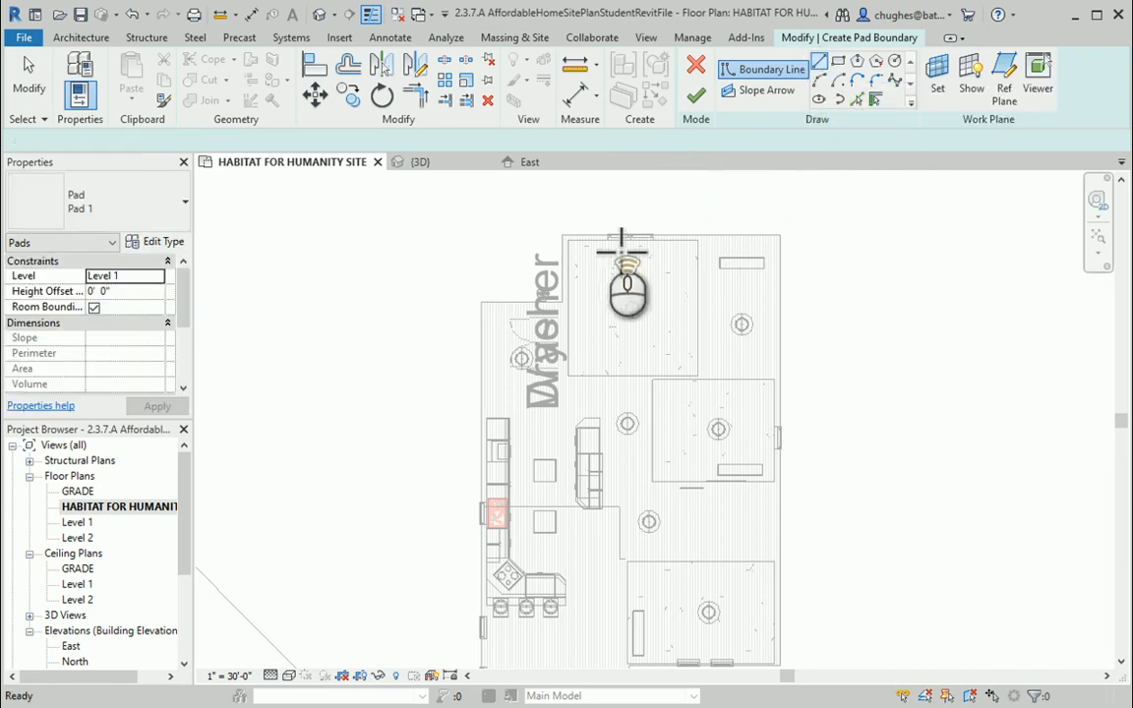
scroll(617, 241, "up", 2)
scroll(617, 241, "up", 2)
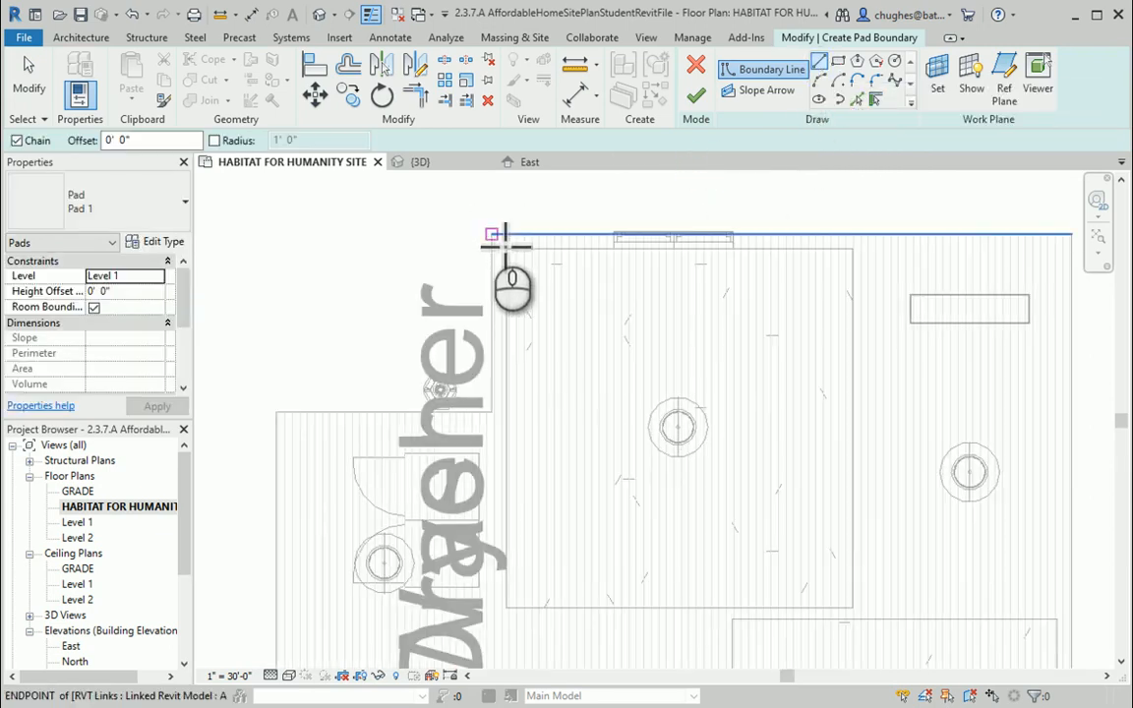
left_click(507, 234)
left_click(811, 198)
scroll(601, 291, "down", 3)
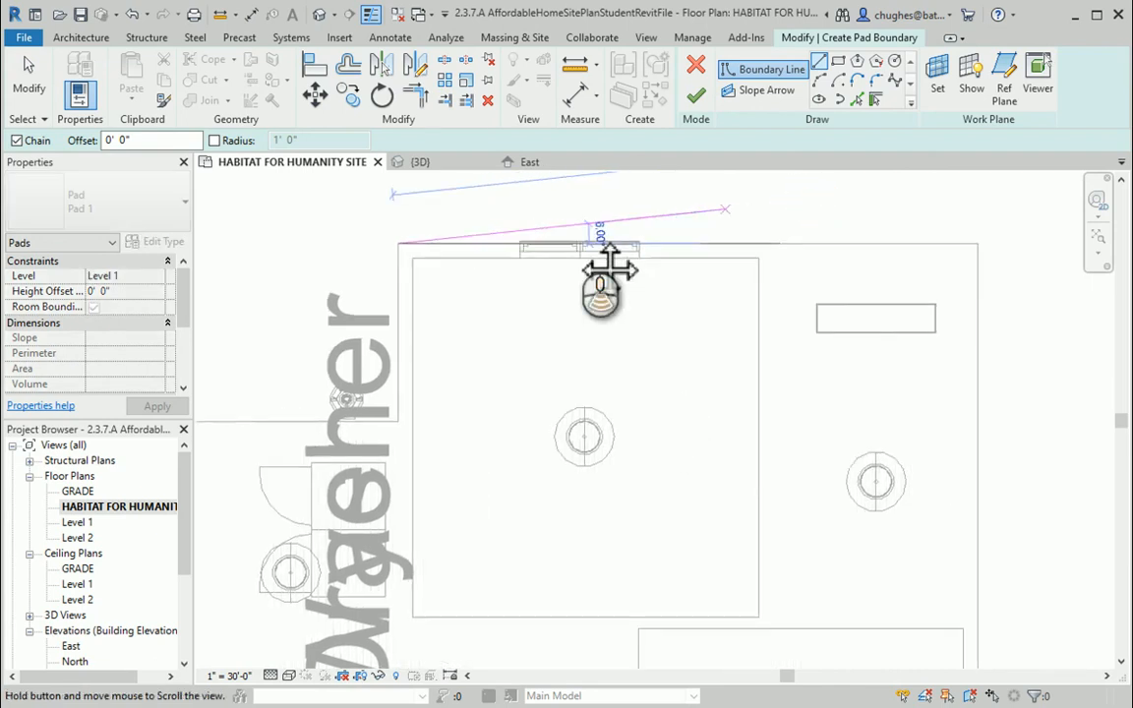
left_click(766, 304)
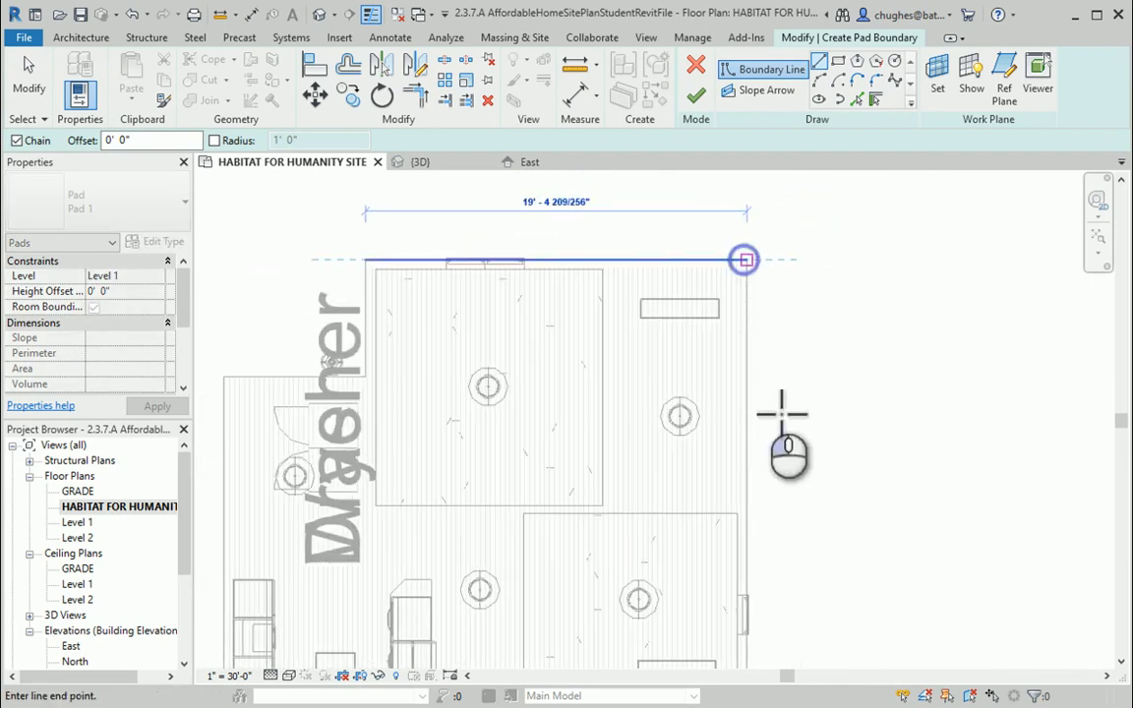
Continue the pad boundary down the house's right edge and around the lower-right recess, about 13'-6" across and 6'-7 1/2" down
middle_click_drag(790, 506, 789, 182)
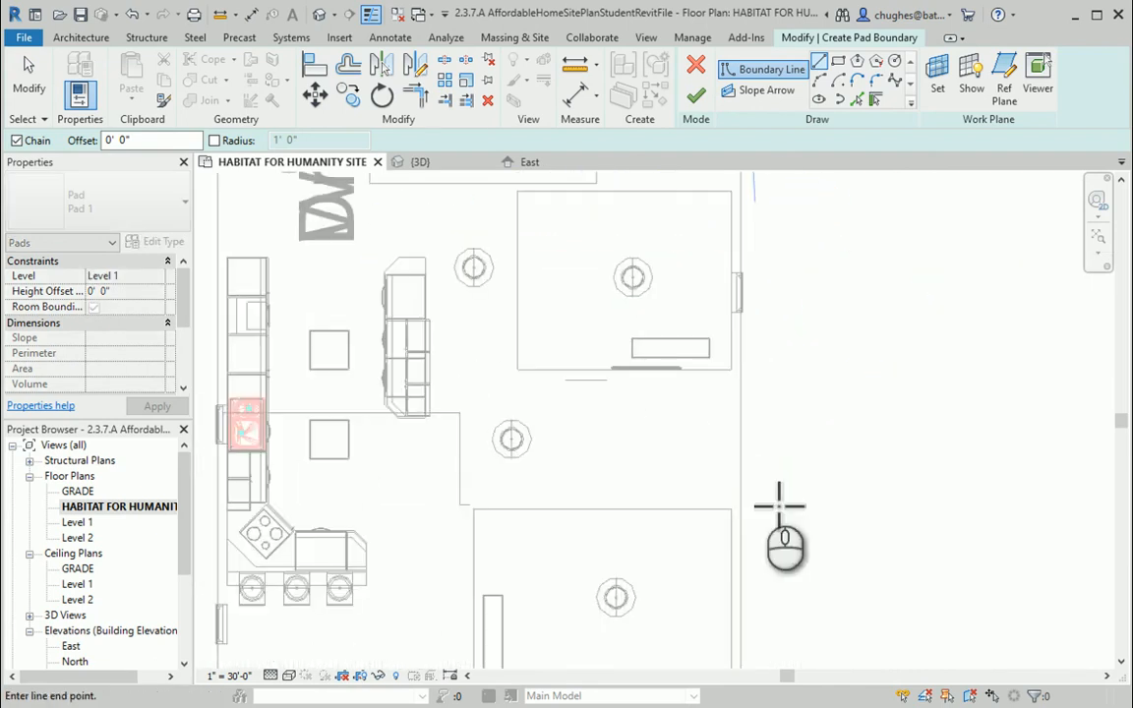
mouse_move(791, 542)
middle_mouse_down()
mouse_move(776, 394)
mouse_move(799, 121)
middle_mouse_up()
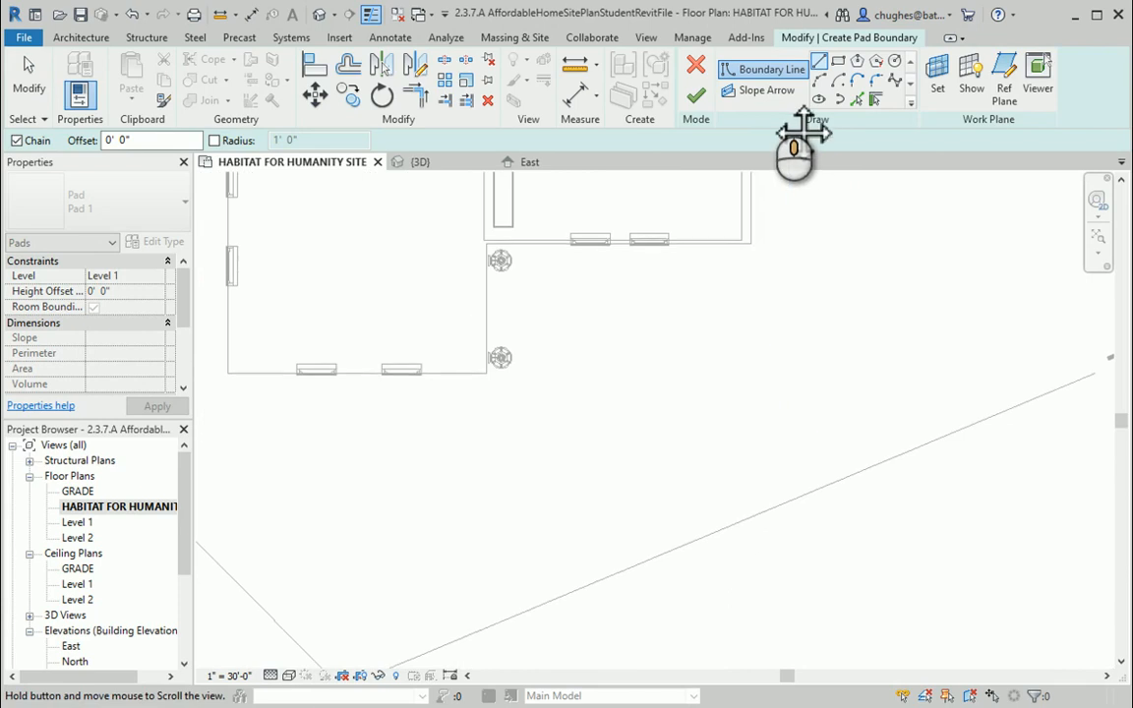
left_click(748, 245)
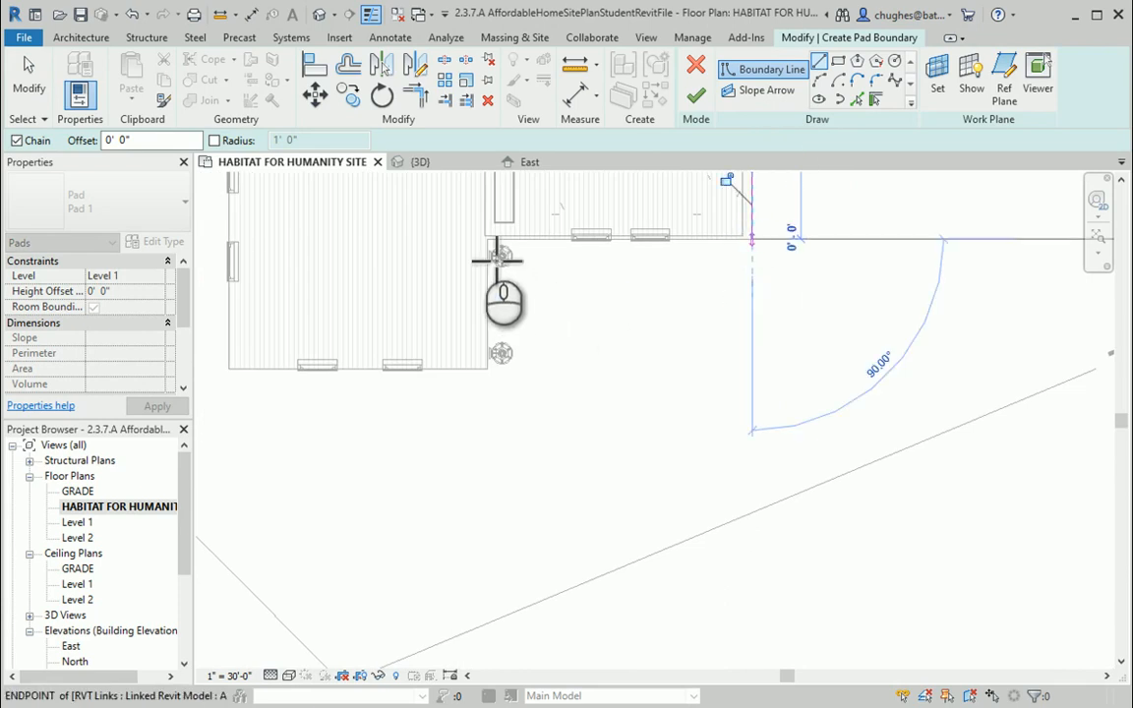
scroll(497, 259, "up", 4)
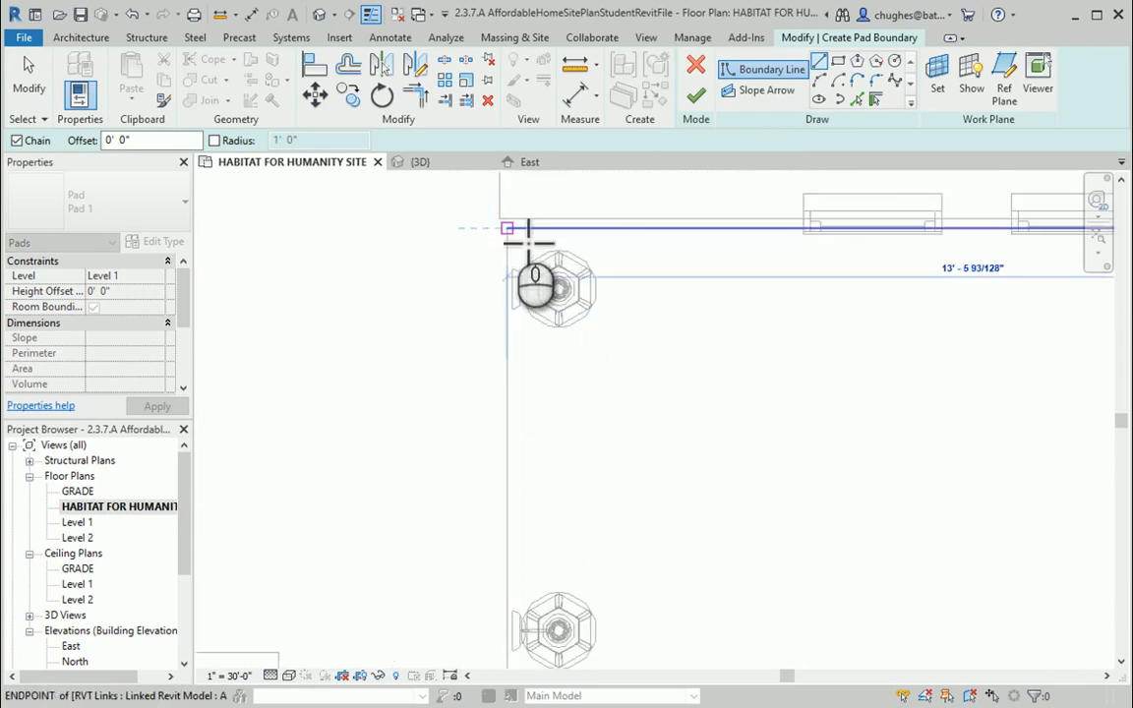
middle_click_drag(562, 450, 637, 263)
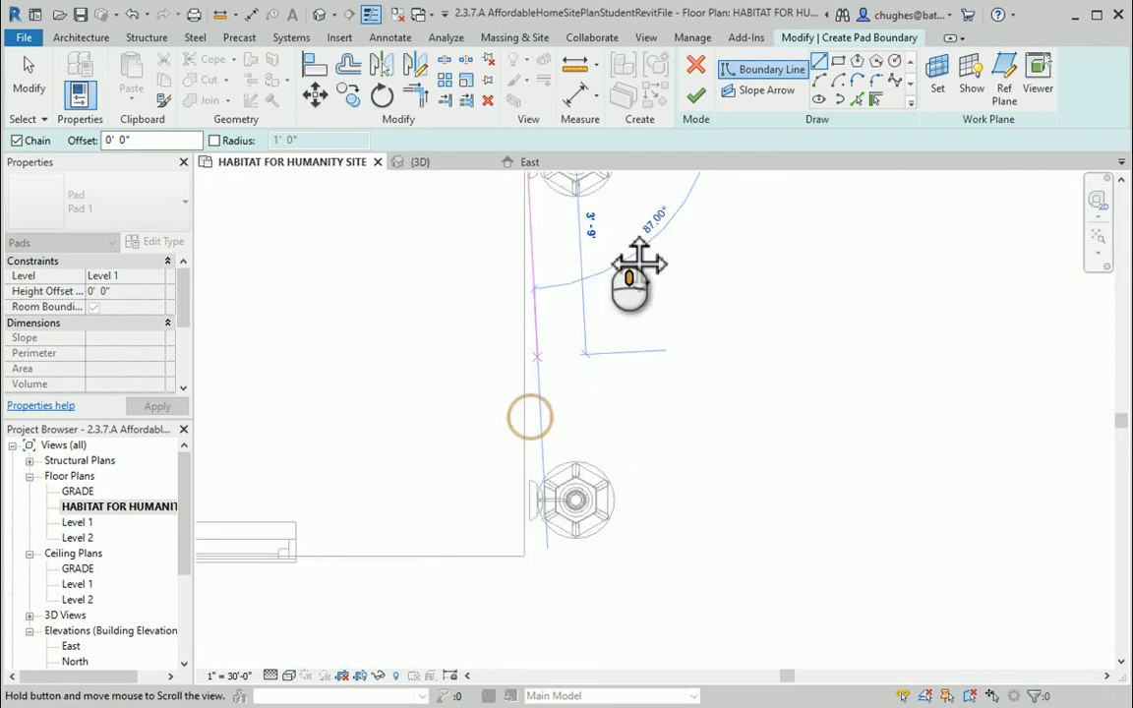
left_click(593, 430)
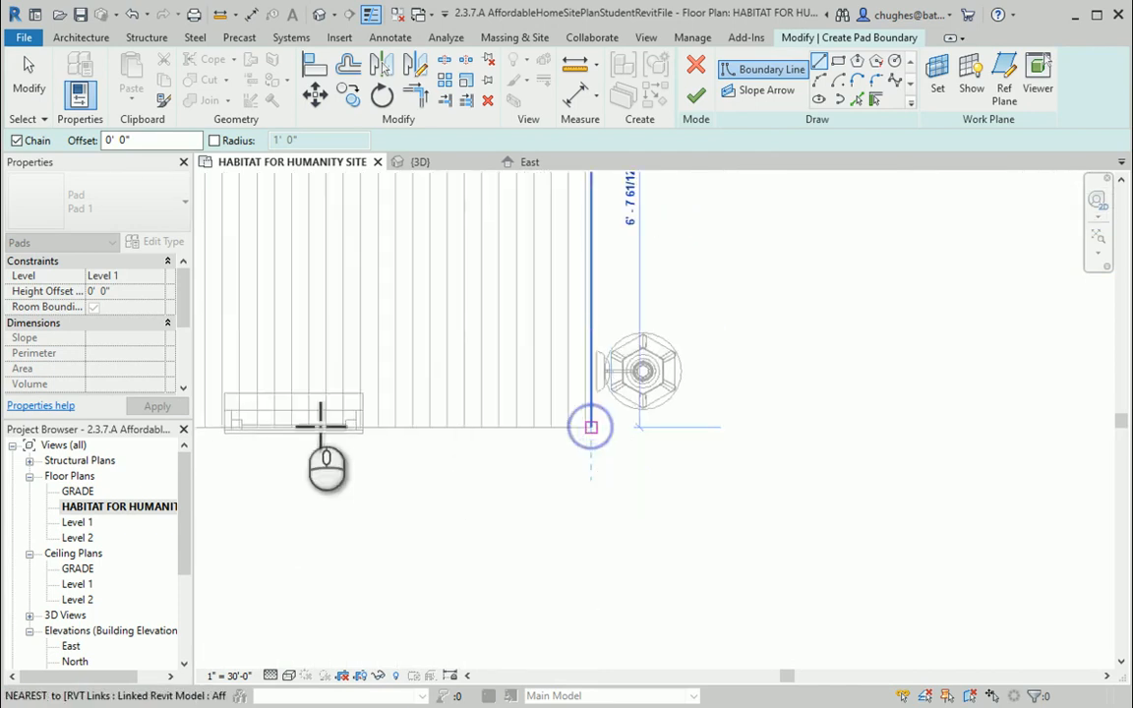
Trace the pad boundary along the house's lower edge and up its full left edge to the laundry corner
middle_click_drag(300, 389, 1092, 410)
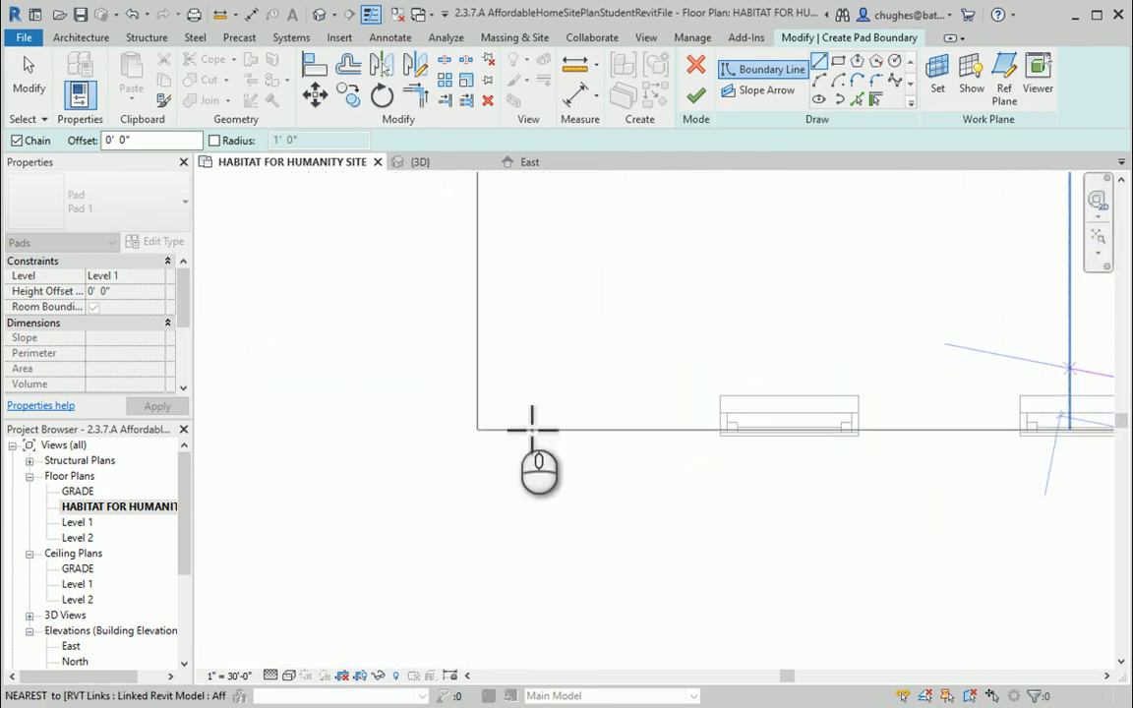
left_click(480, 430)
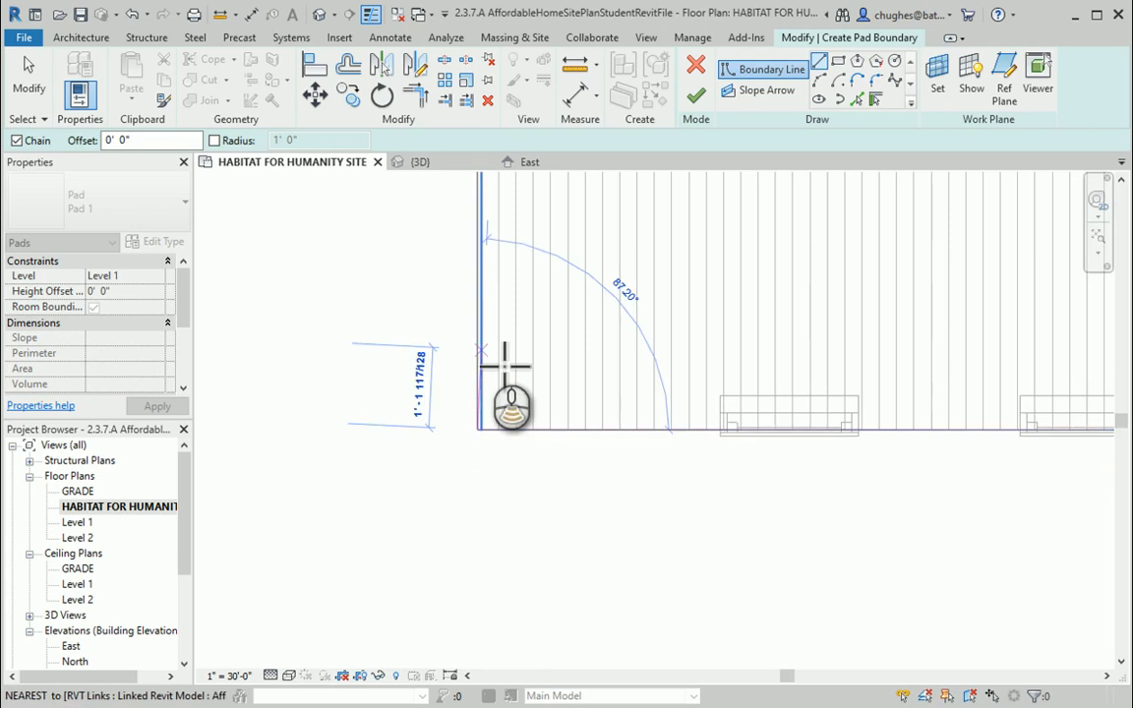
scroll(497, 349, "down", 3)
middle_click_drag(539, 283, 475, 633)
scroll(531, 392, "up", 5)
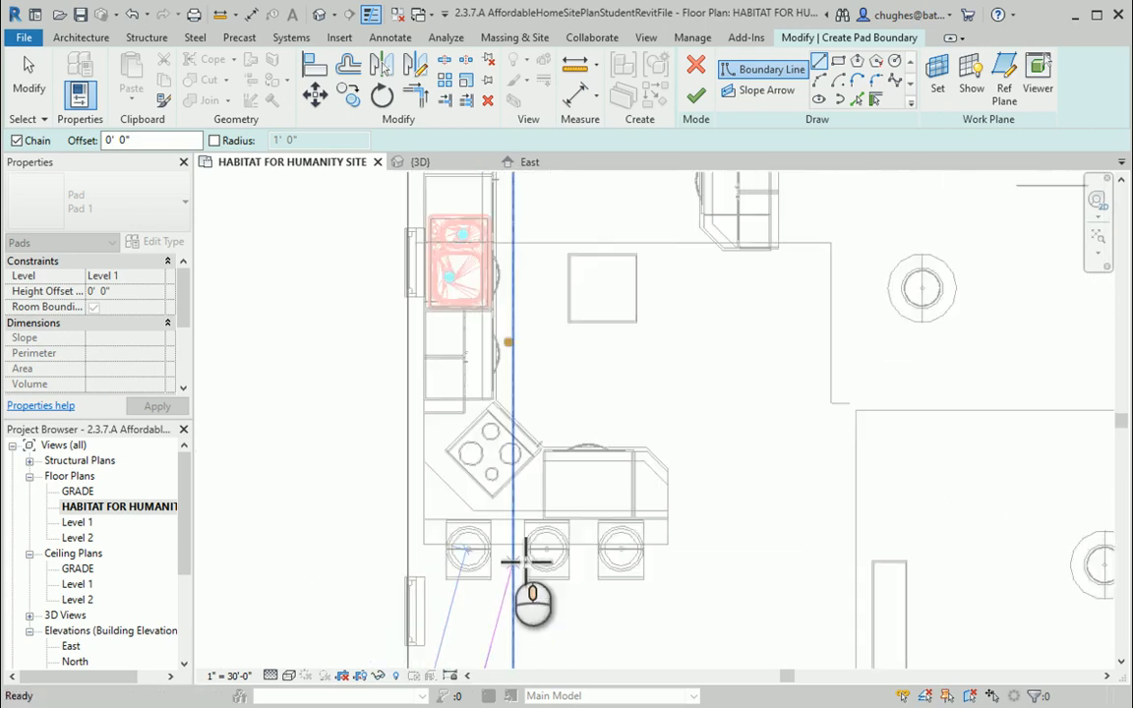
scroll(523, 525, "down", 1)
middle_click_drag(555, 310, 556, 573)
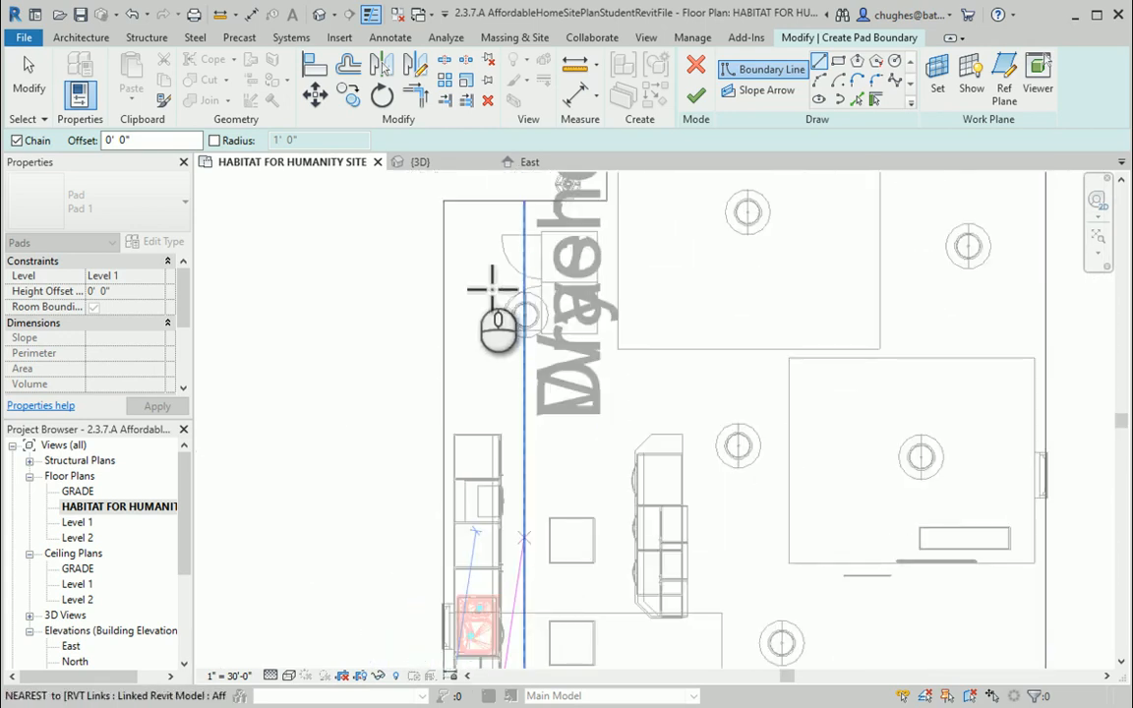
middle_click_drag(493, 291, 506, 462)
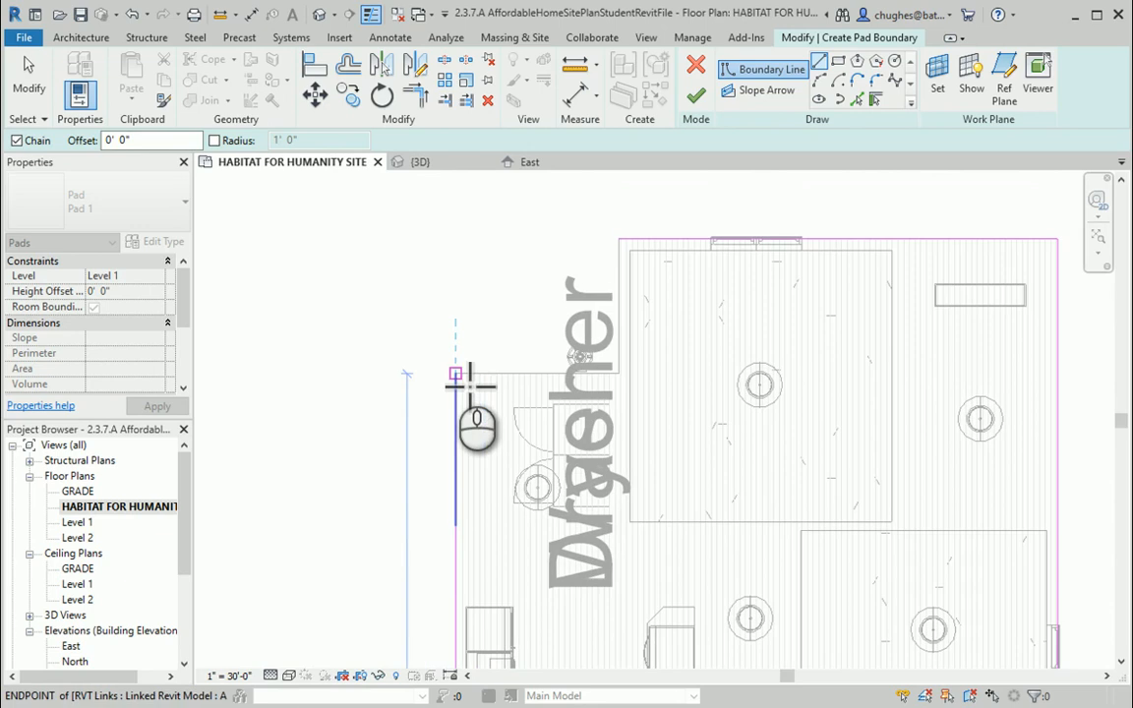
left_click(455, 373)
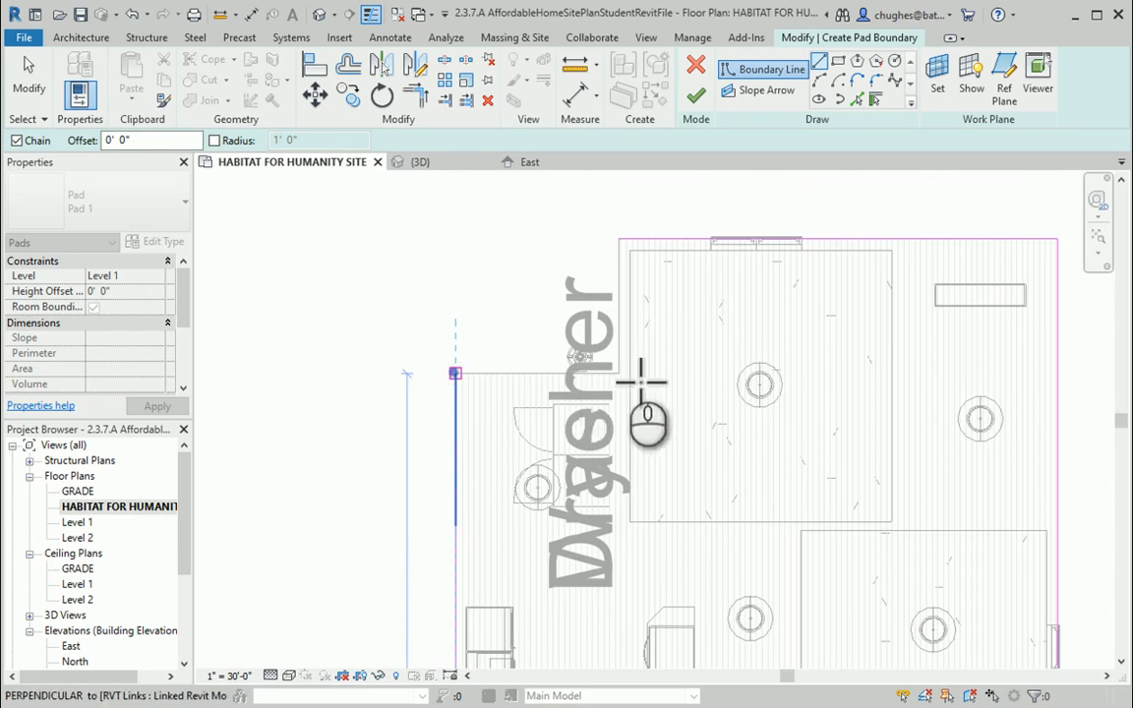
Close the pad boundary around the upper-left recess, about 7'-2 1/2" across, ending at the sketch's starting corner
left_click(616, 373)
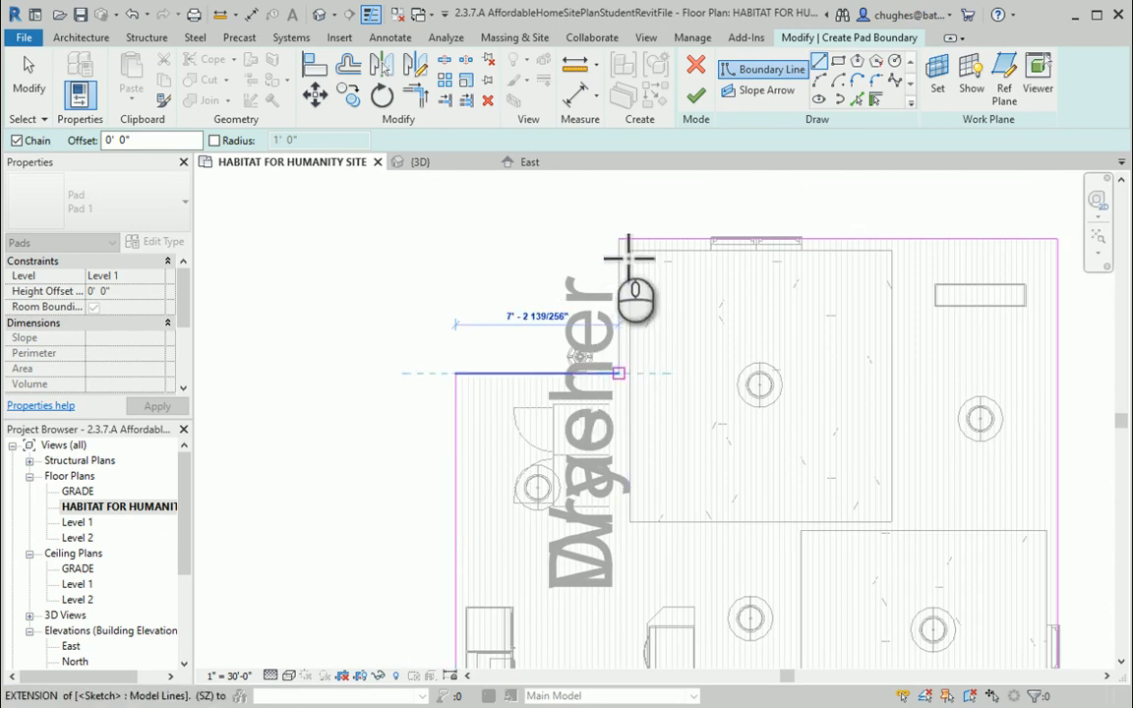
left_click(617, 239)
scroll(370, 352, "down", 4)
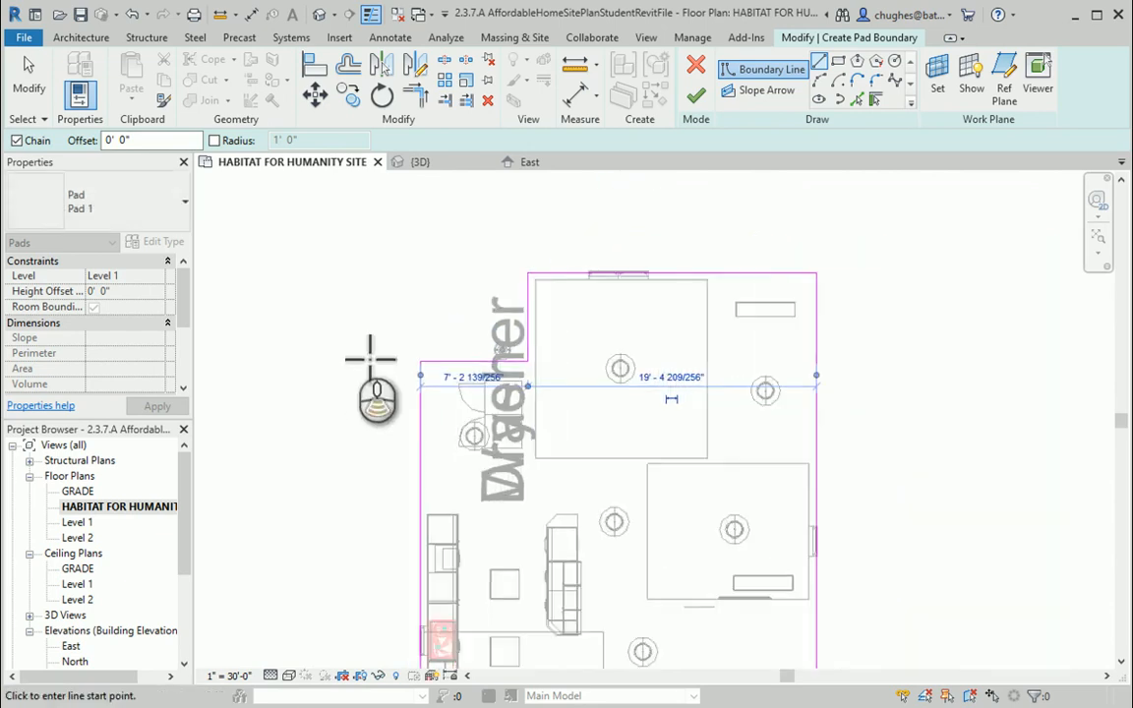
mouse_move(374, 367)
middle_mouse_down()
mouse_move(526, 271)
mouse_move(494, 280)
mouse_move(470, 374)
mouse_move(459, 344)
middle_mouse_up()
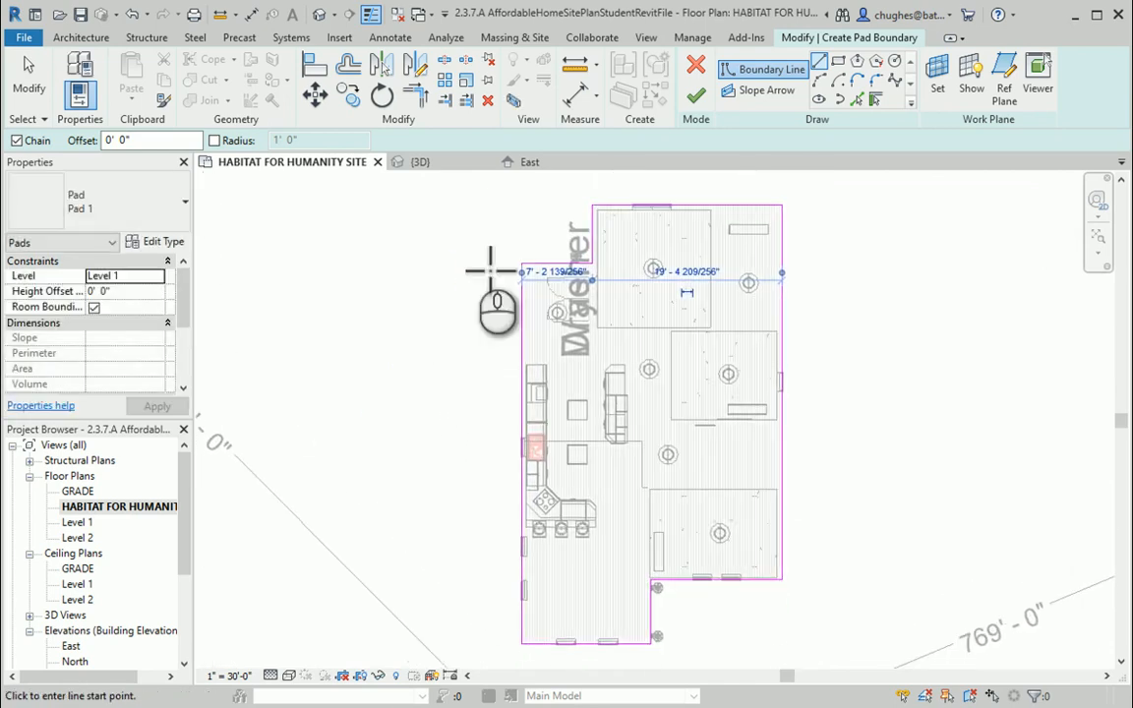
Duplicate the Pad 1 type under the name AFFORDABLE HOUSE PAD
left_click(158, 241)
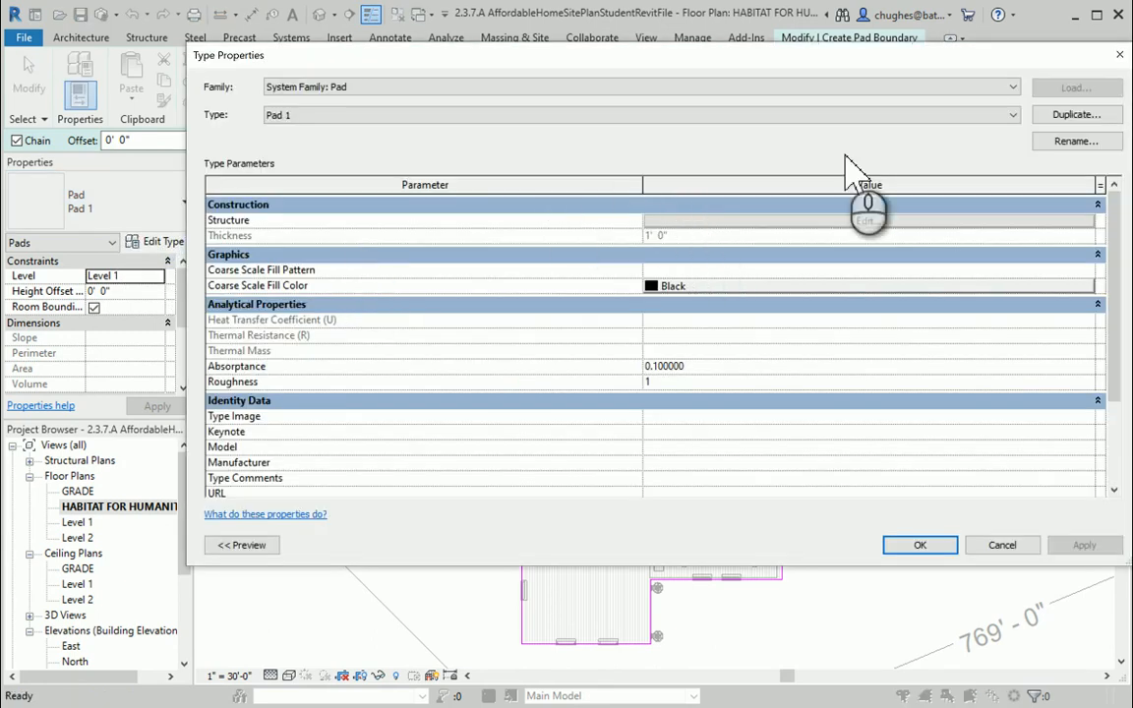
left_click(1044, 115)
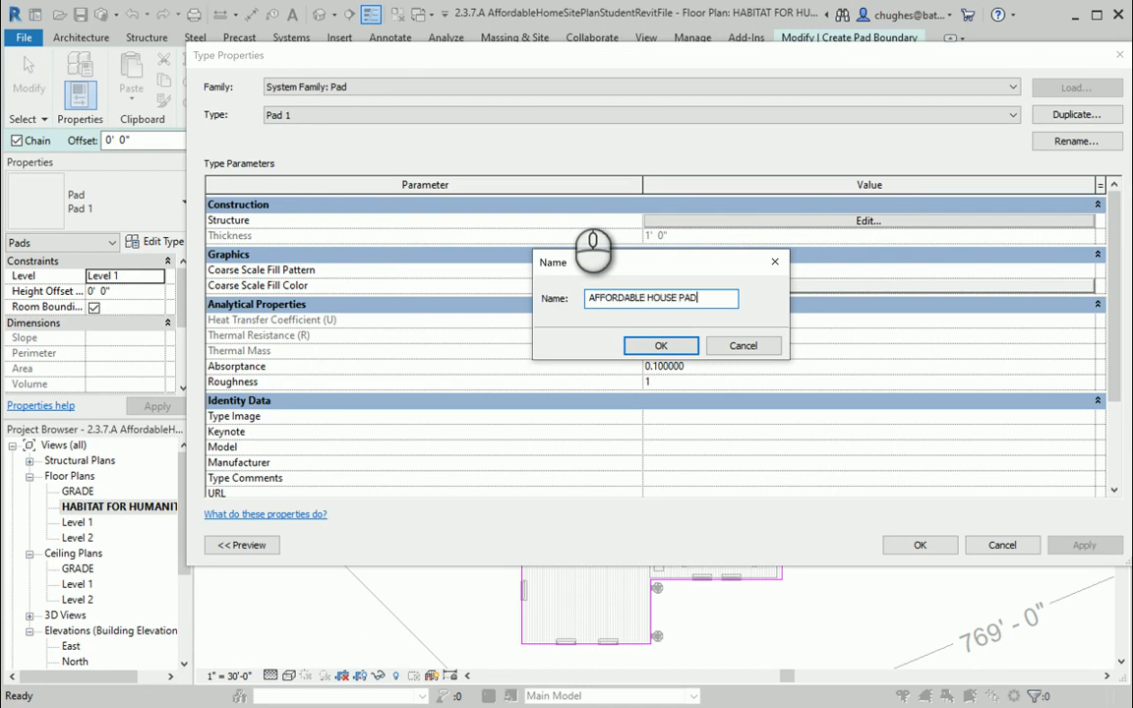
left_click(649, 346)
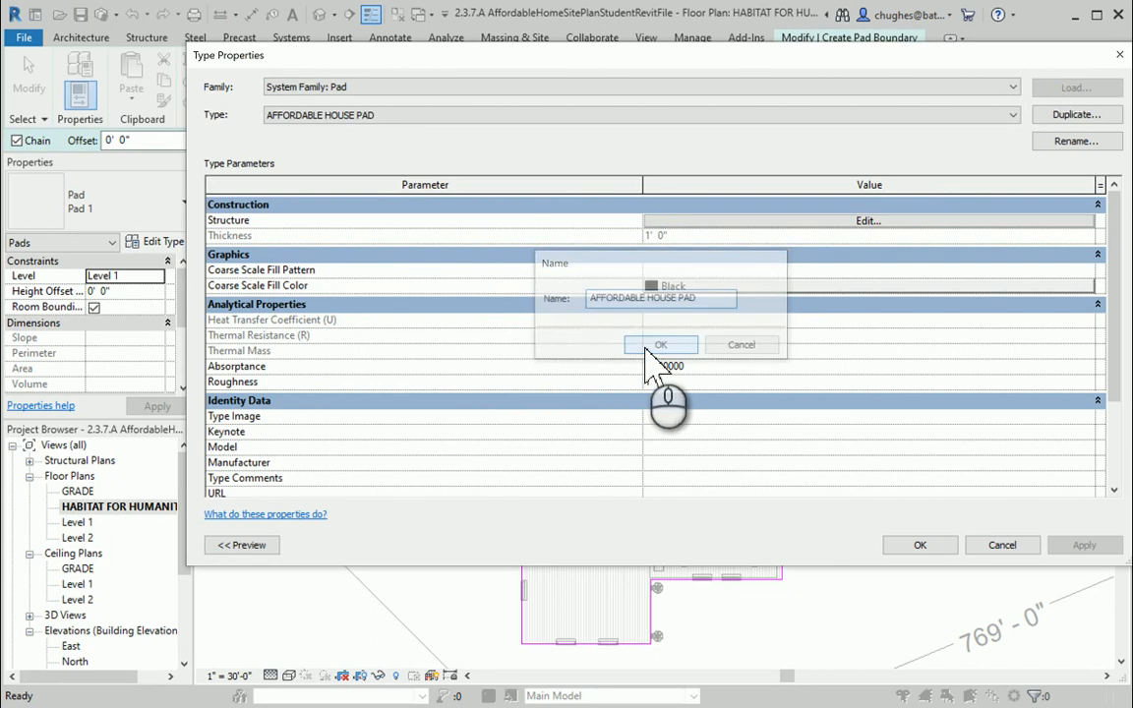
Assign Concrete - Cast-in-Place Concrete as the material of the new pad type's structure layer
left_click(688, 221)
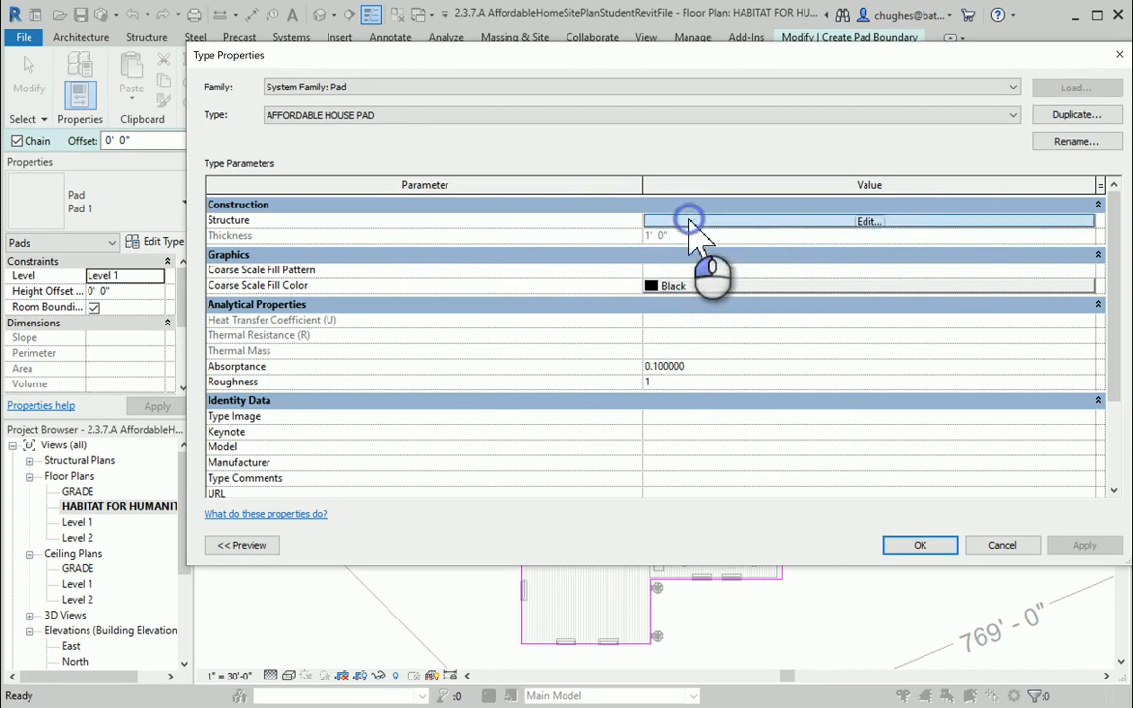
left_click(623, 218)
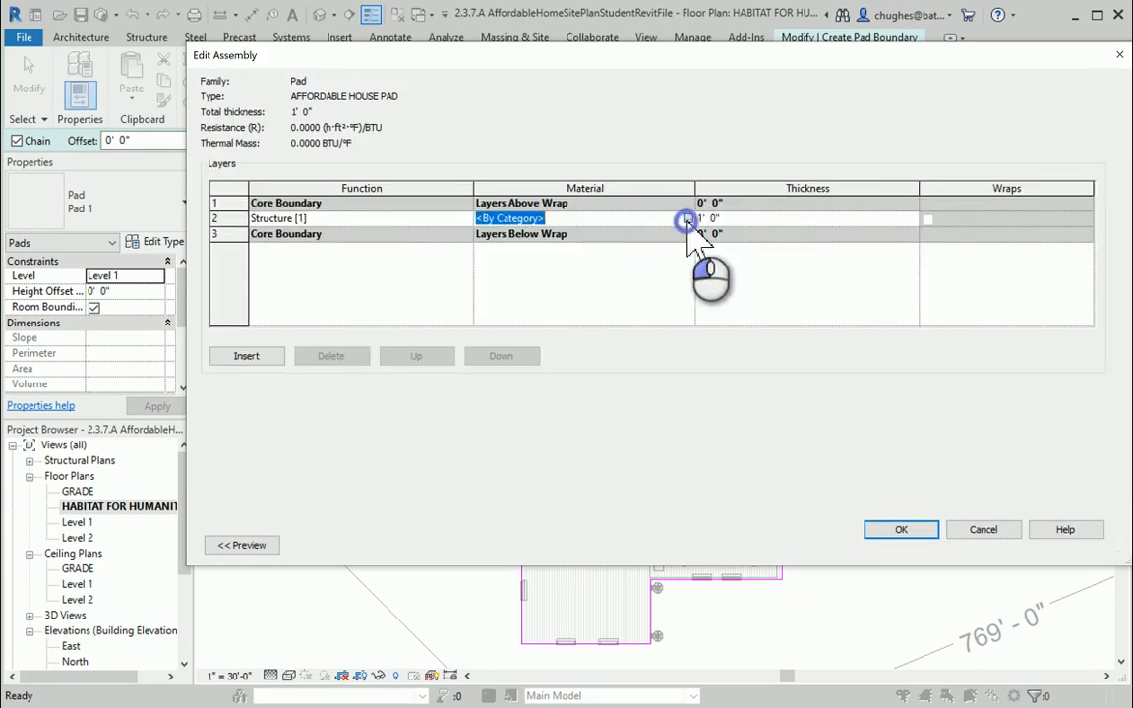
left_click(688, 220)
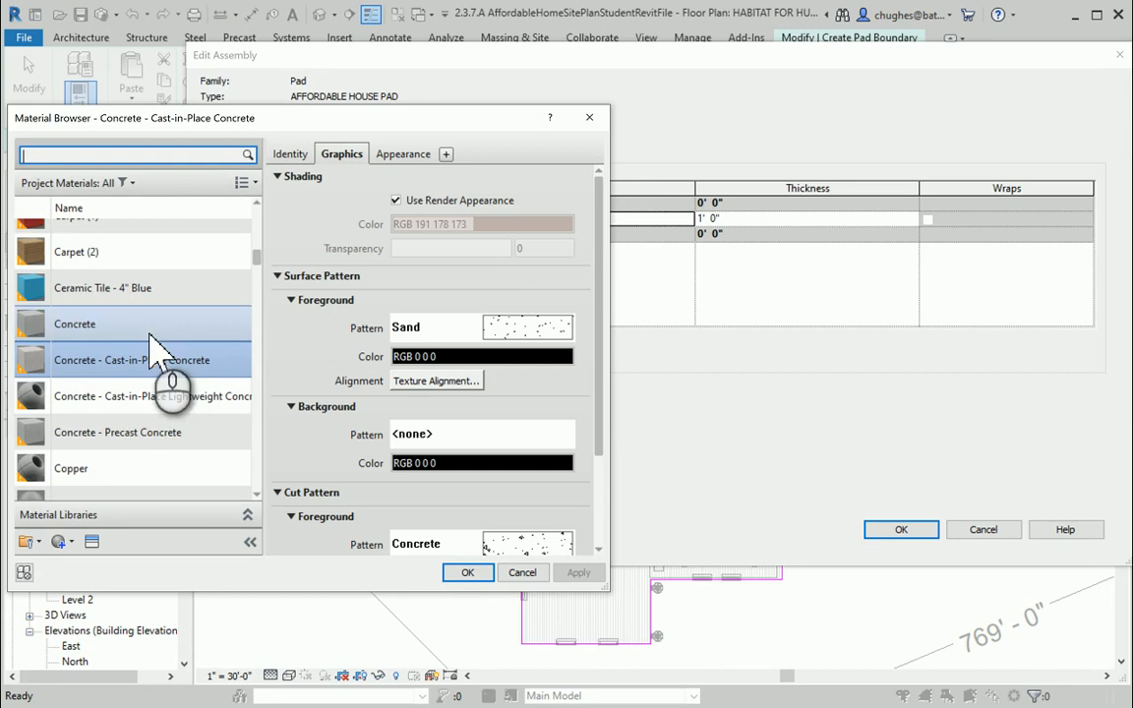
left_click(114, 360)
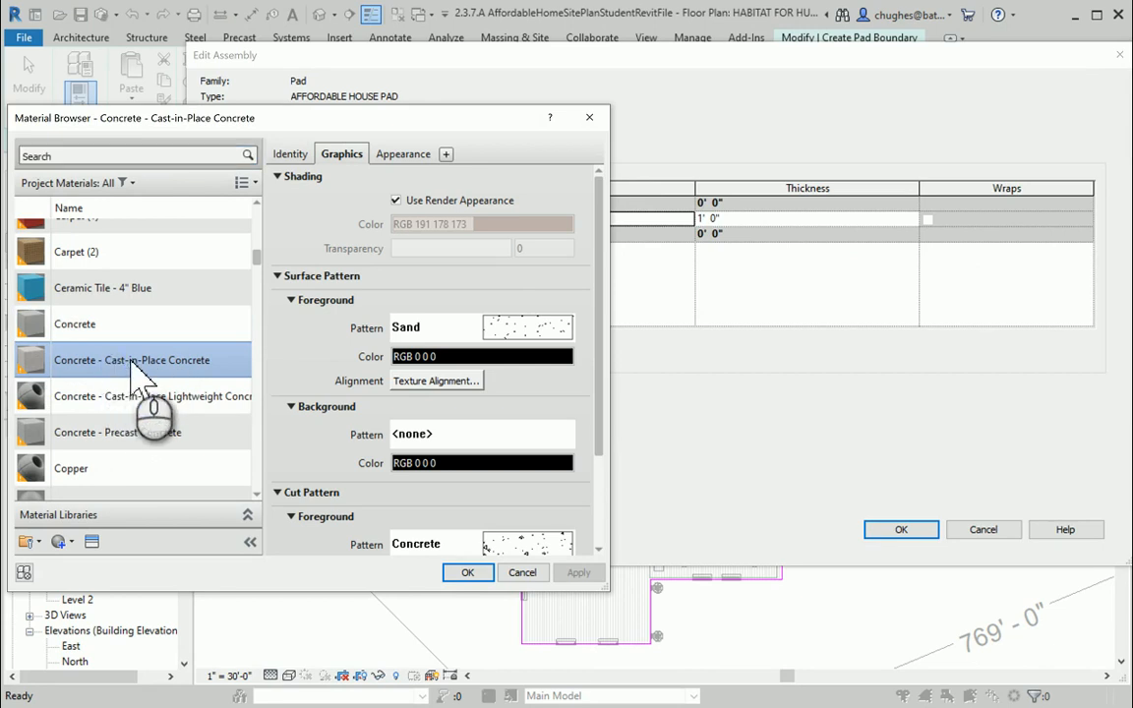
left_click(458, 573)
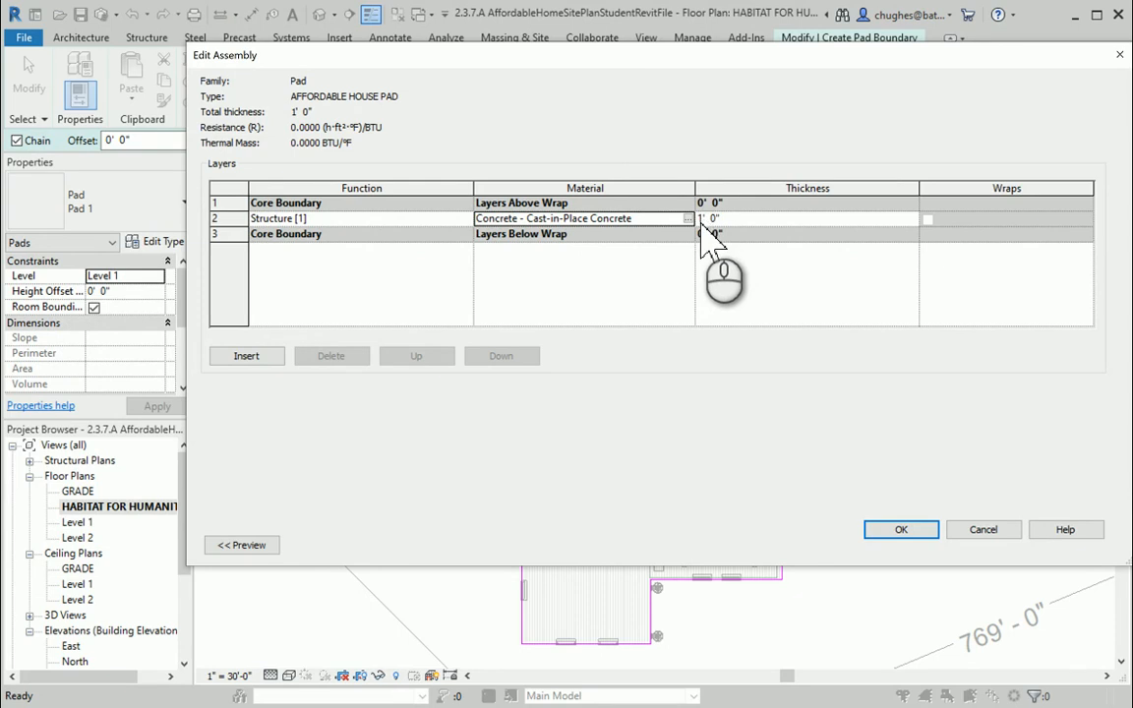
Set the structure layer's thickness to 0' 3" and accept the pad type's changes
left_click(702, 222)
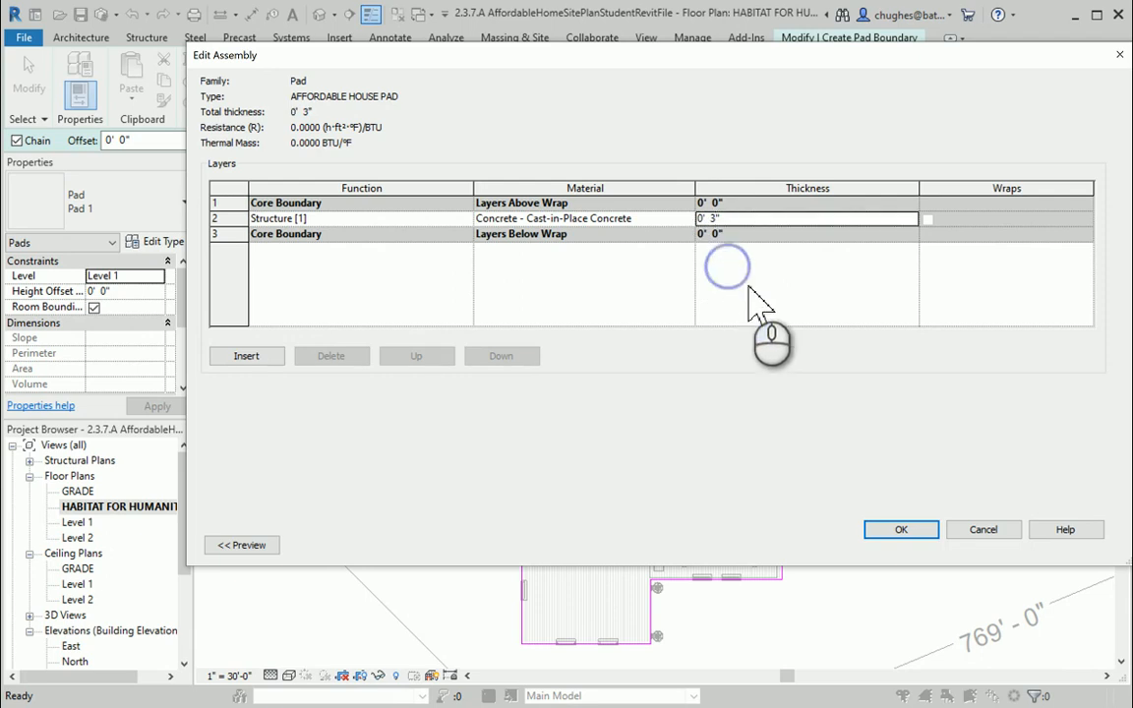
left_click(901, 531)
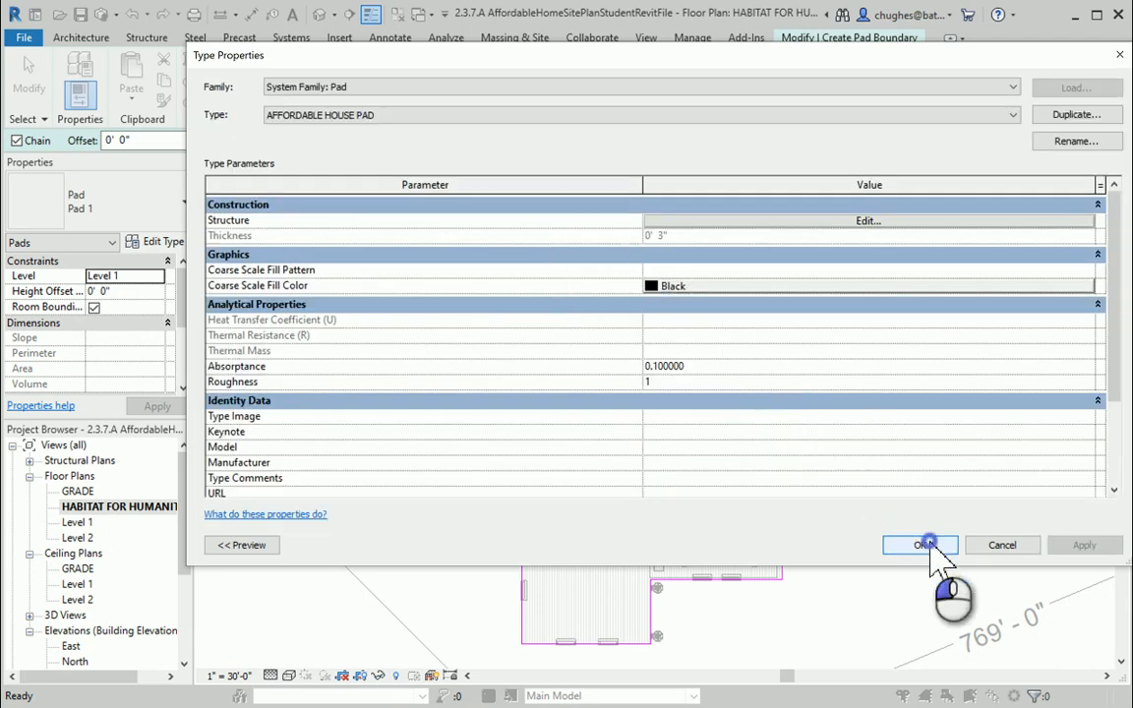
left_click(924, 545)
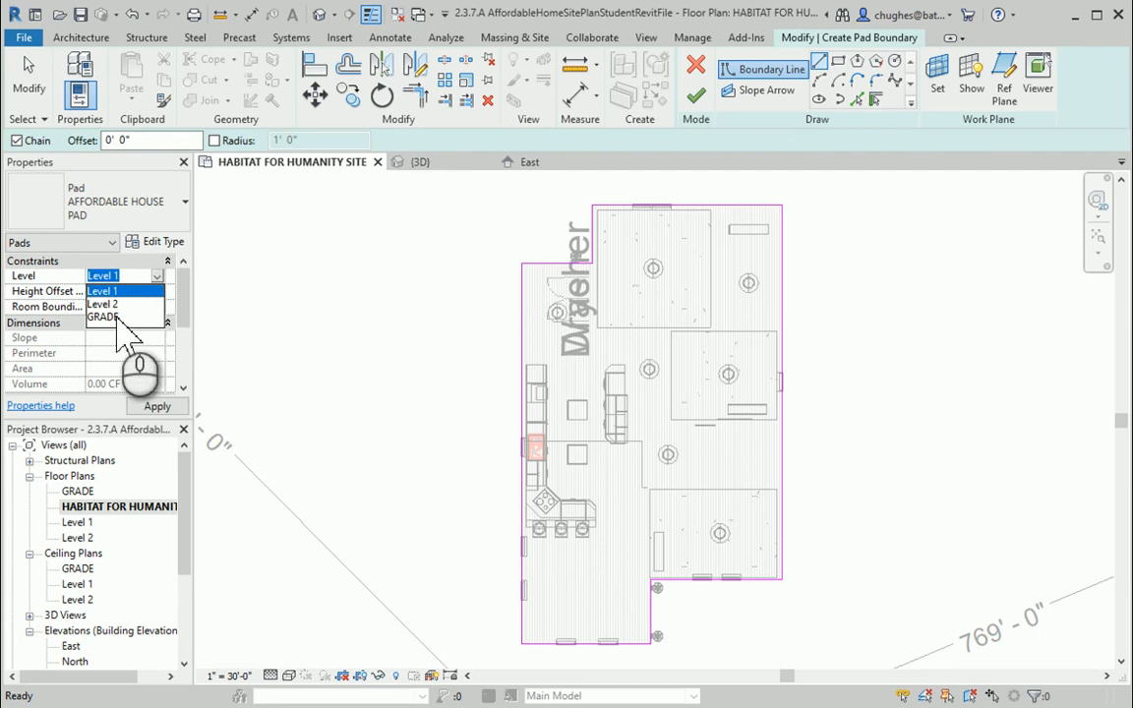
Place the pad on the GRADE level with a height offset of -3' 9" and apply the constraints
left_click(116, 316)
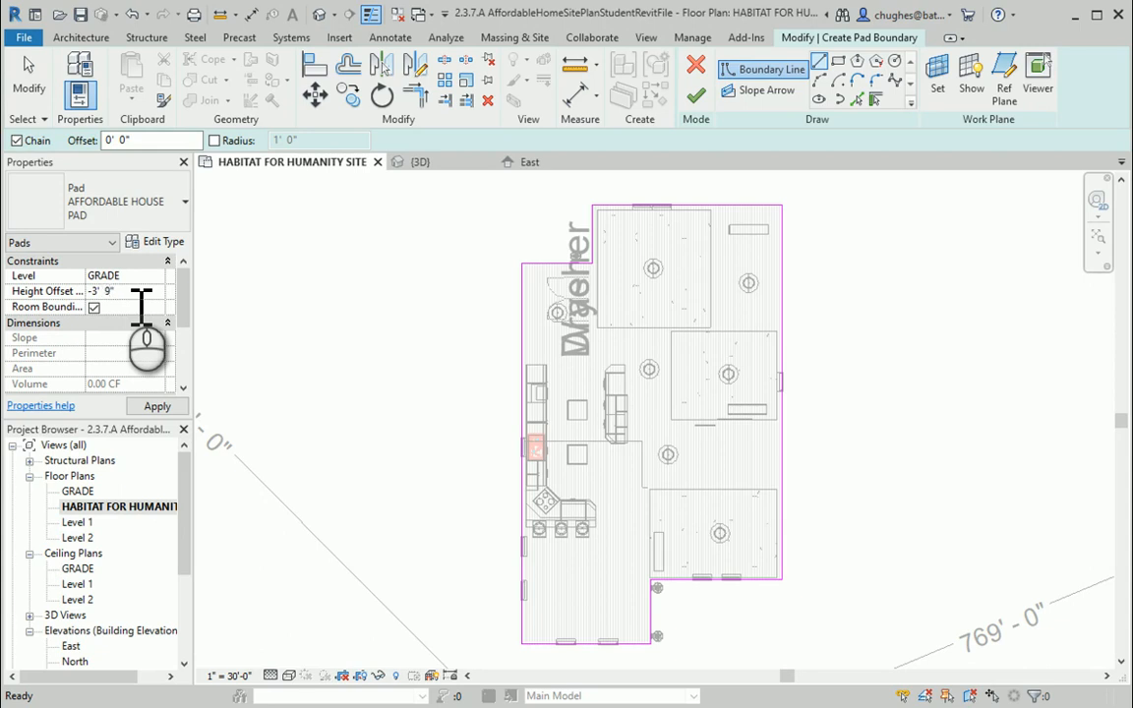
left_click(128, 291)
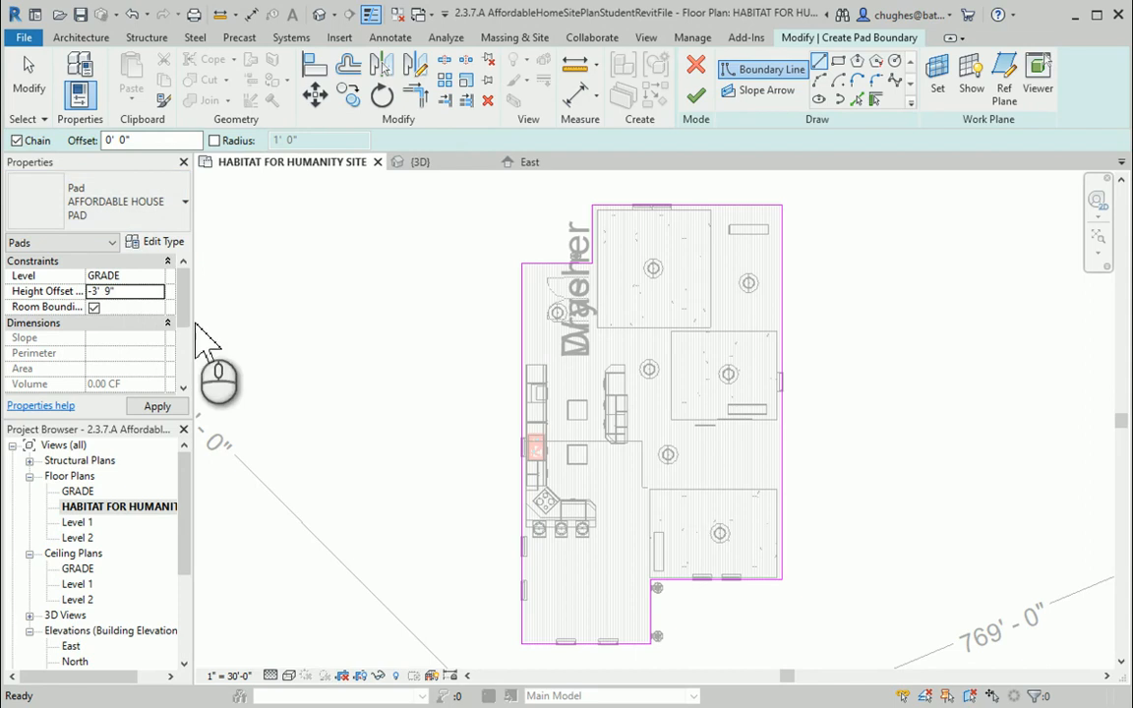
left_click(157, 406)
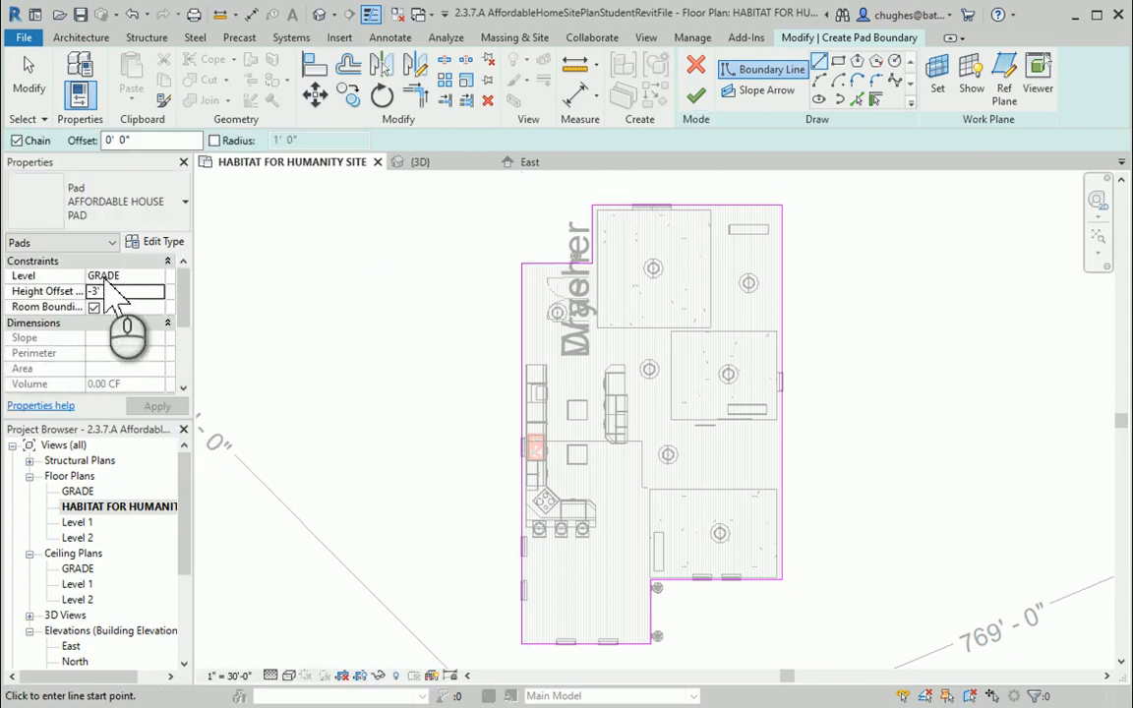
Finish the boundary sketch to create the AFFORDABLE HOUSE PAD under the house
left_click(694, 109)
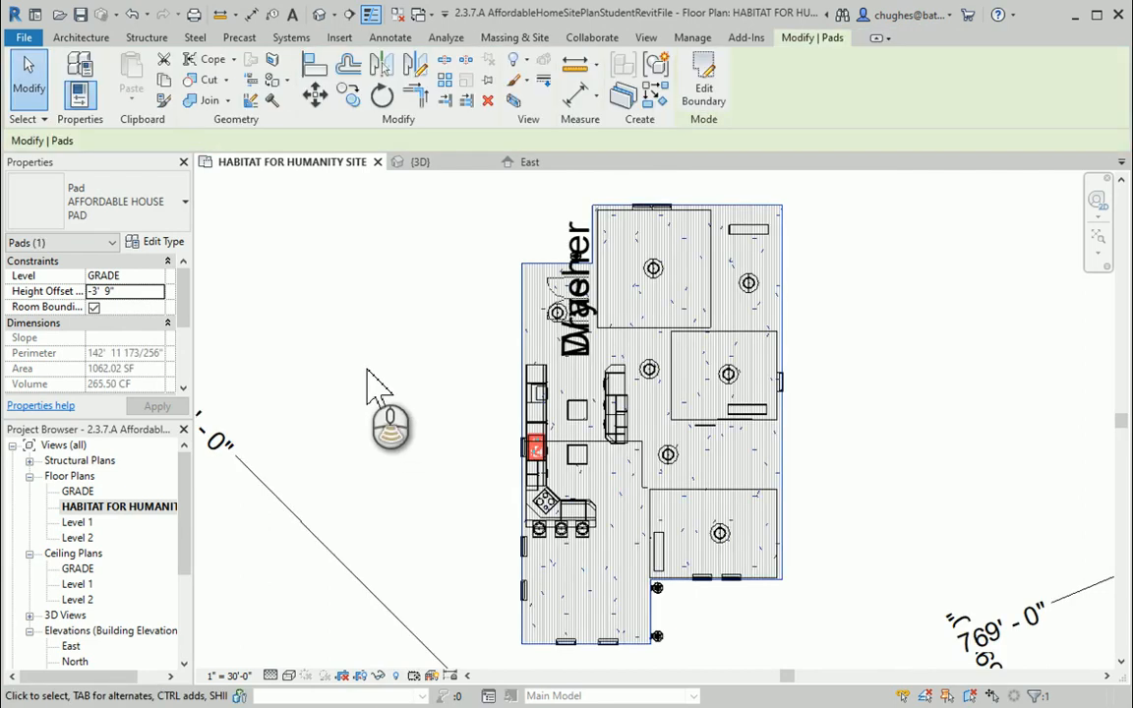
scroll(367, 373, "down", 2)
scroll(370, 383, "down", 1)
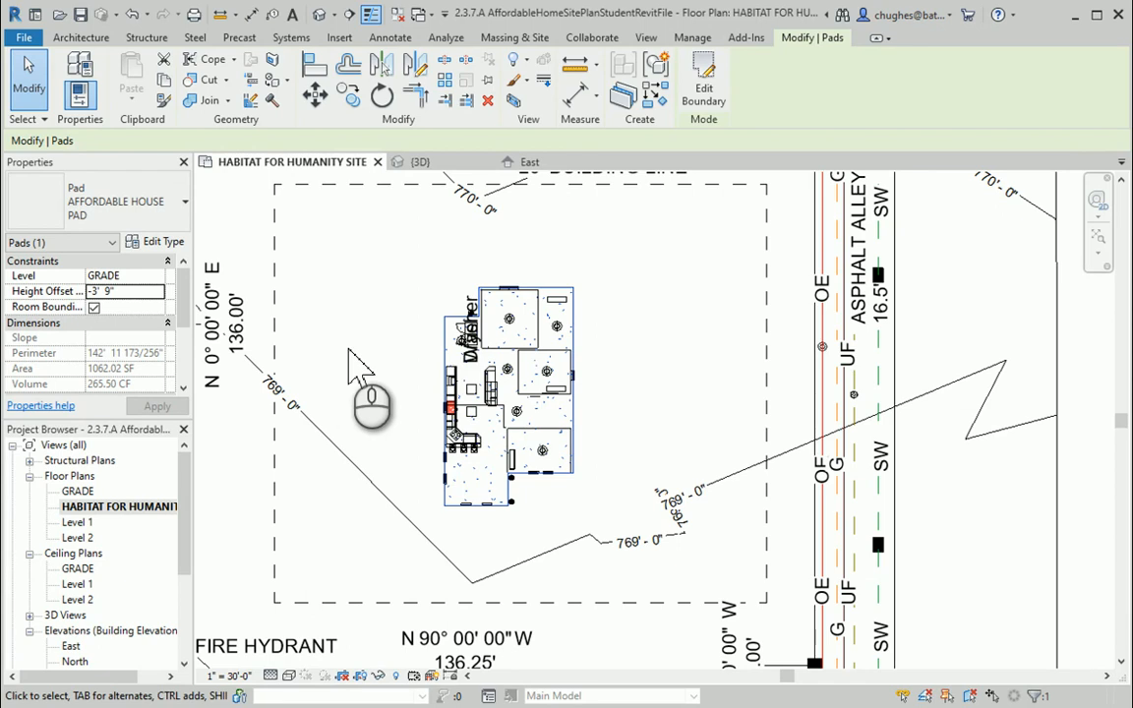
Turn on the Walls and Roofs categories in the site plan's visibility overrides, cancel the save reminder and clear the pad selection
key("v")
key("g")
scroll(325, 335, "down", 15)
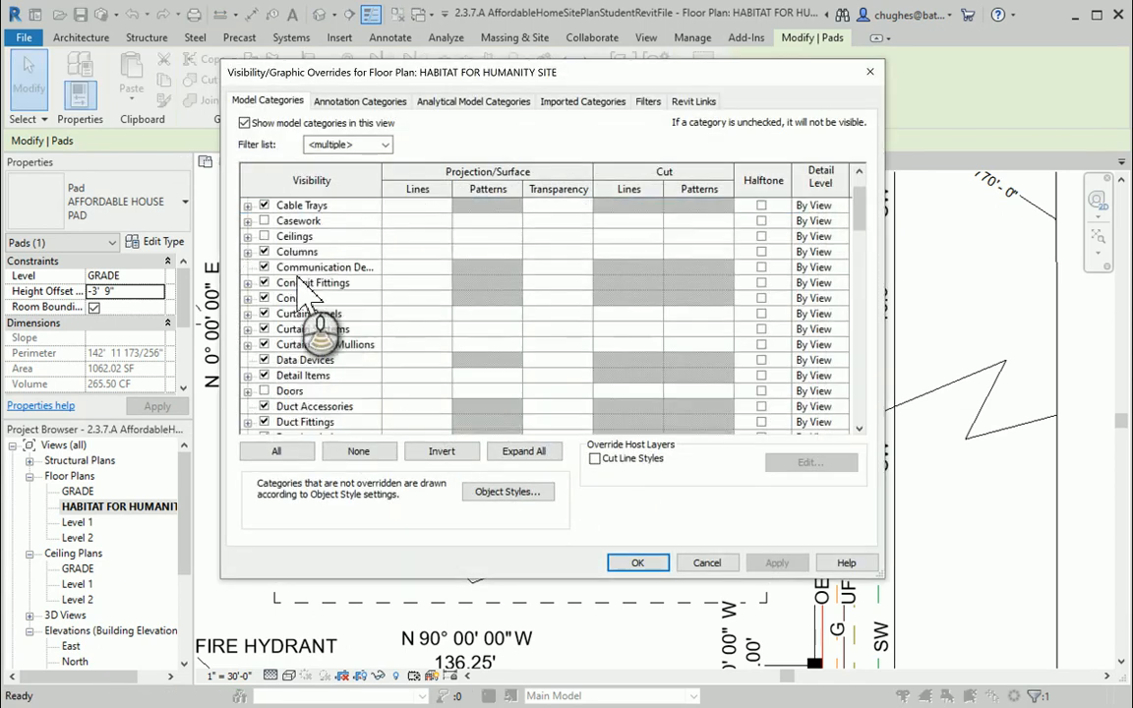
scroll(305, 295, "up", 1)
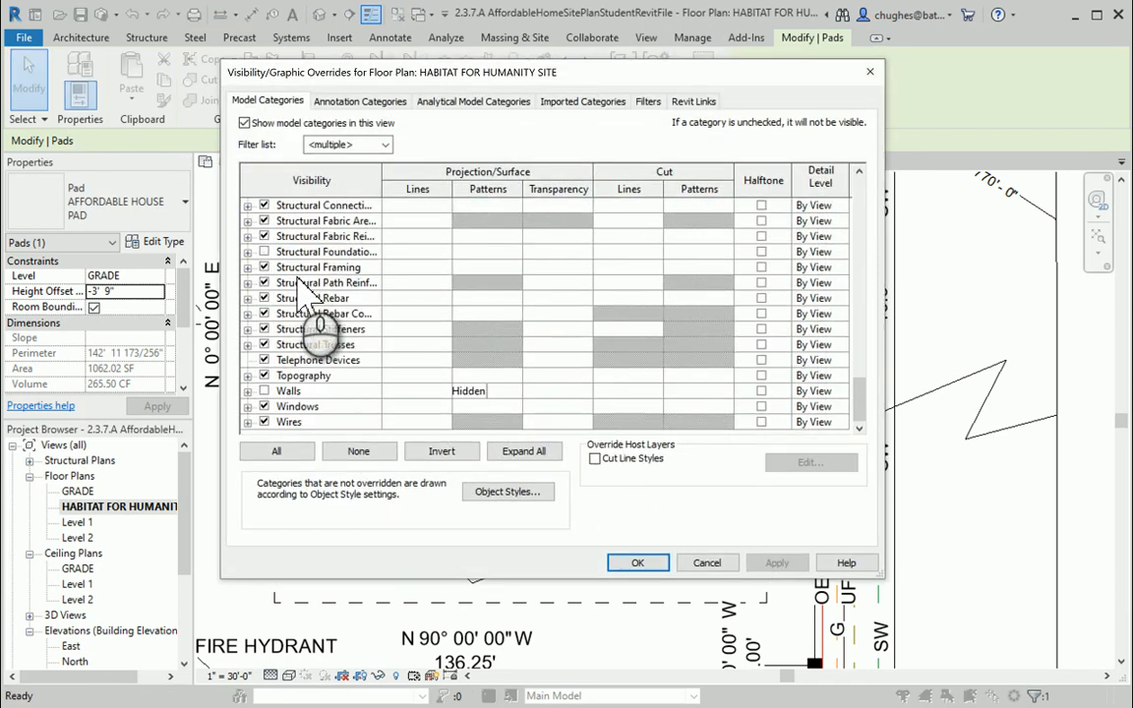
left_click(263, 390)
scroll(287, 356, "up", 4)
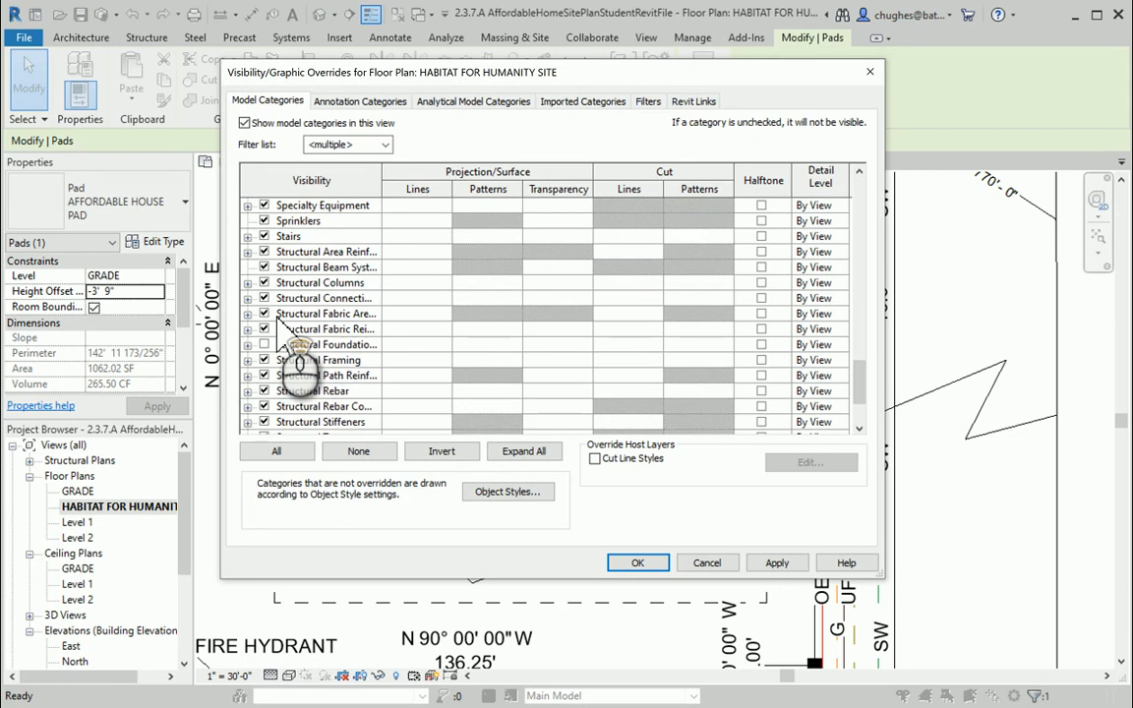
scroll(280, 324, "up", 3)
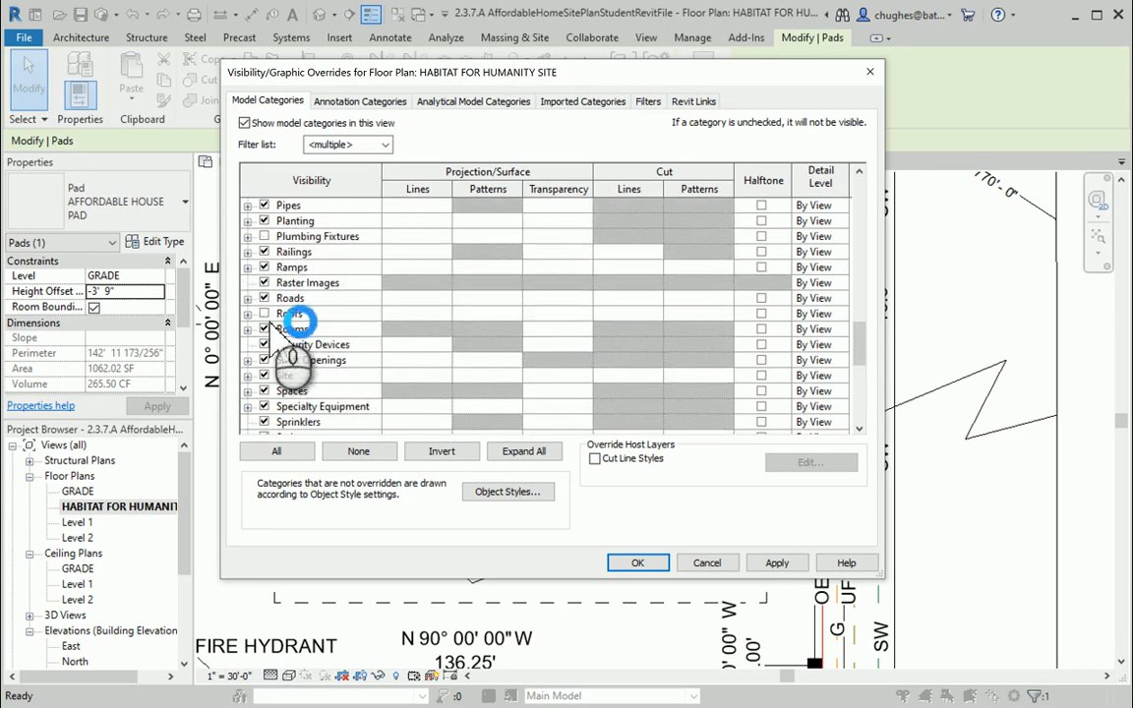
left_click(290, 315)
left_click(637, 562)
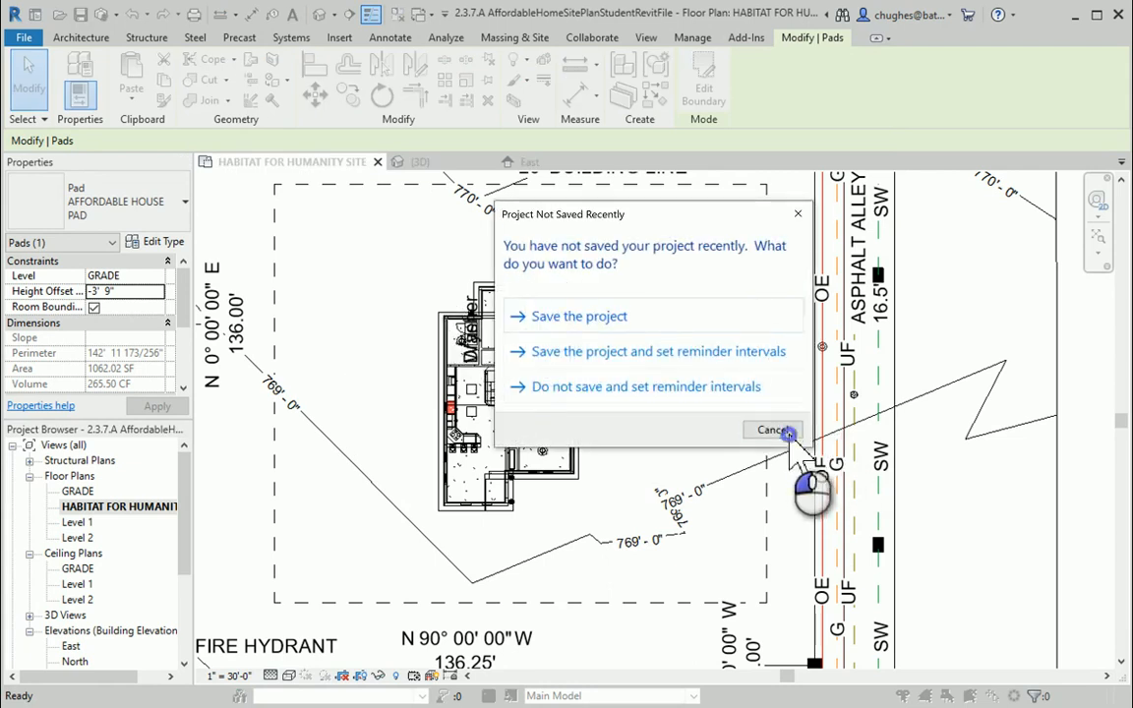
left_click(787, 433)
key("Escape")
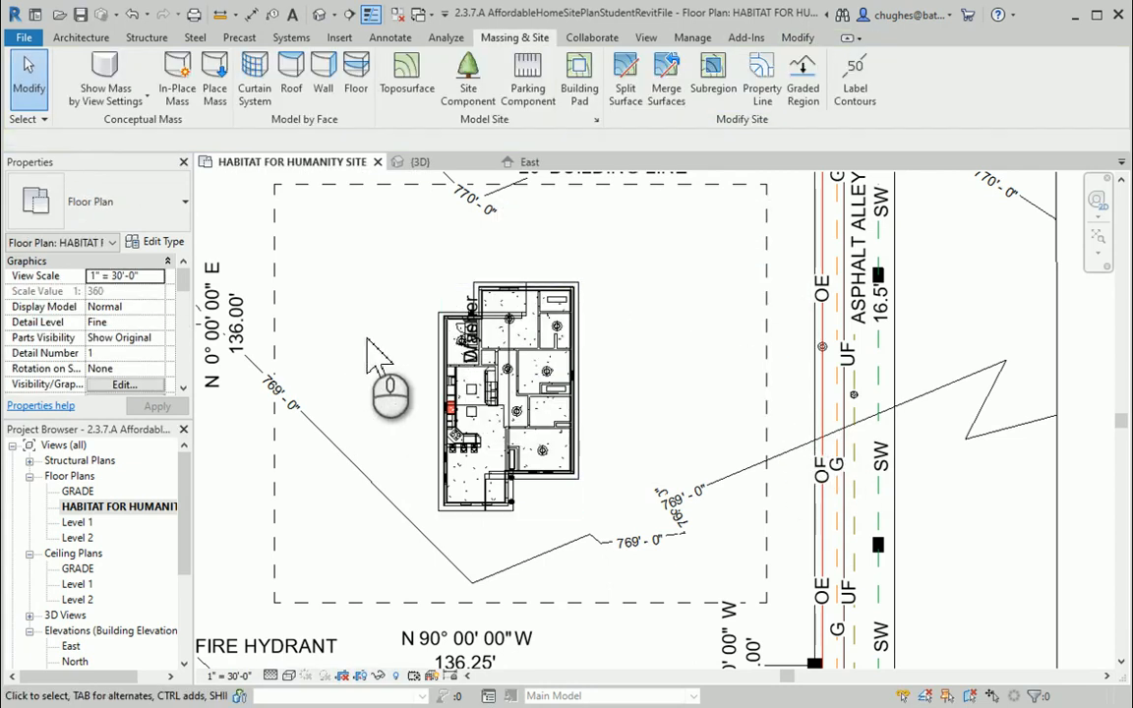
Show the default 3D view and pull the section box's right face inward to cut through the house
middle_click_drag(367, 339, 409, 345)
left_click(319, 16)
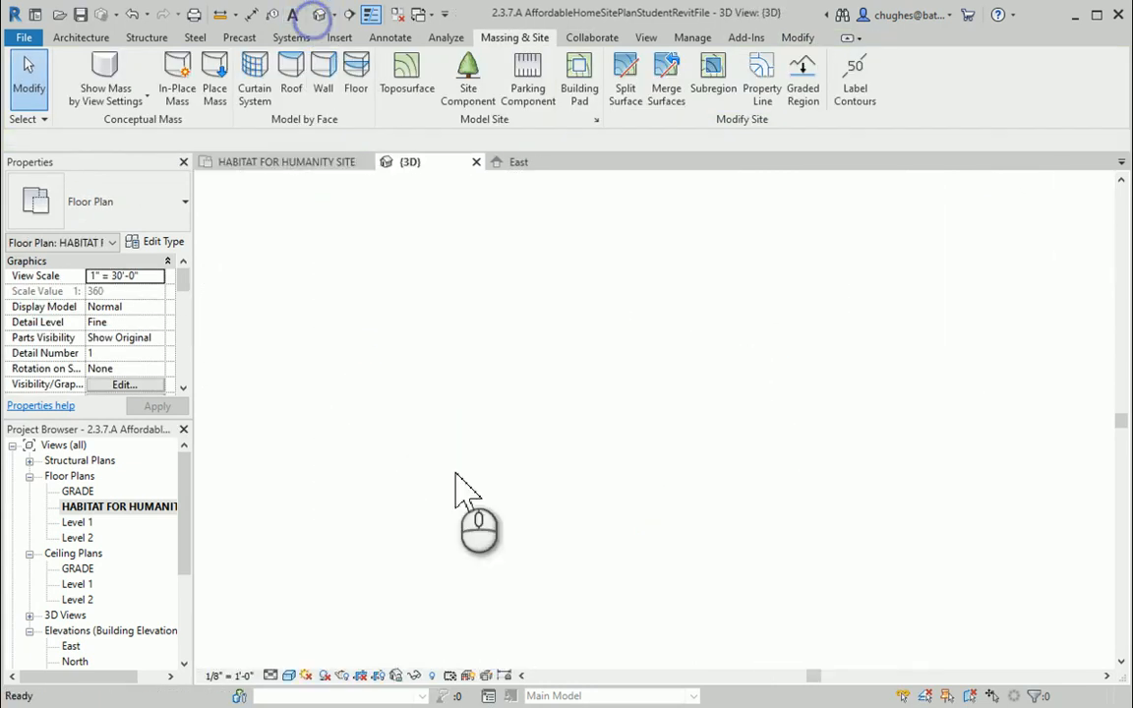
scroll(714, 555, "up", 4)
scroll(718, 553, "up", 3)
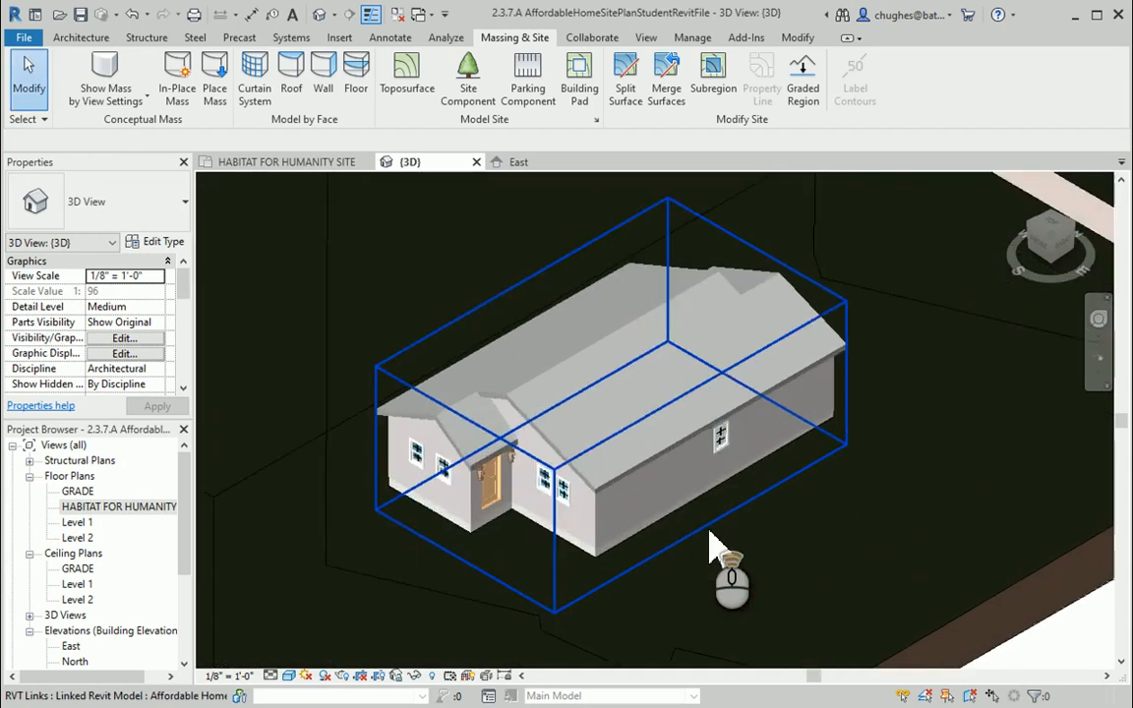
scroll(507, 521, "down", 2)
scroll(507, 522, "down", 4)
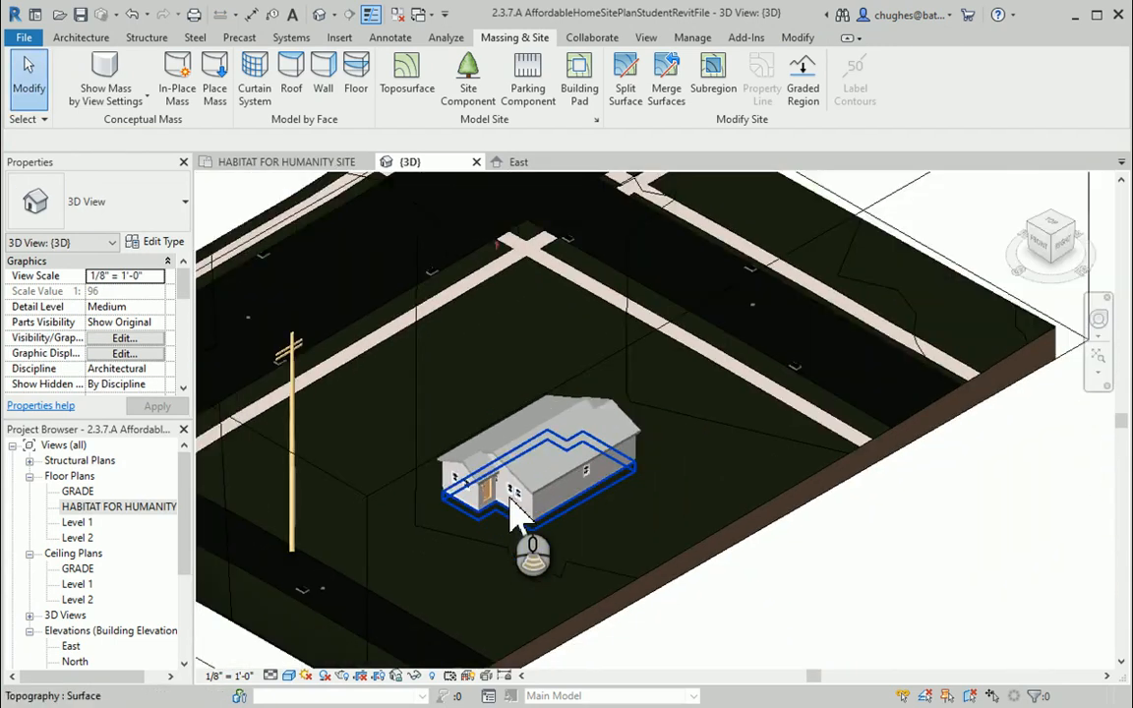
left_click(812, 285)
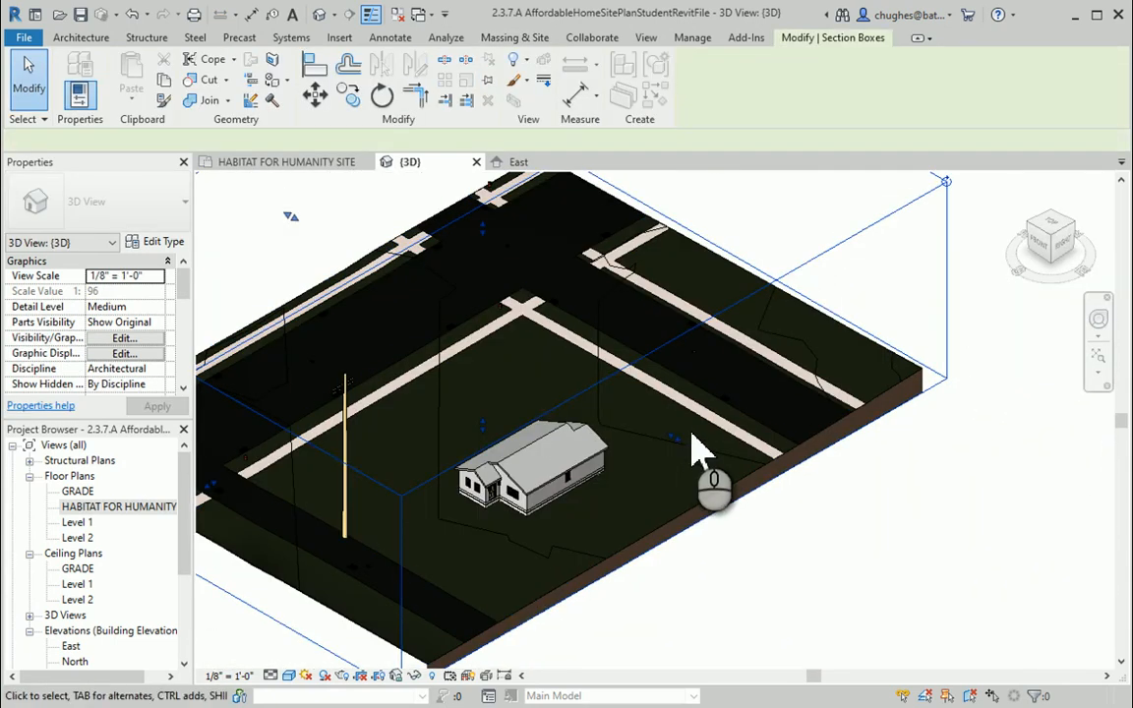
left_click_drag(685, 451, 596, 413)
Examine the pad against the foundation walls and footings in the cut house, from the right side and from an angle
scroll(565, 491, "up", 6)
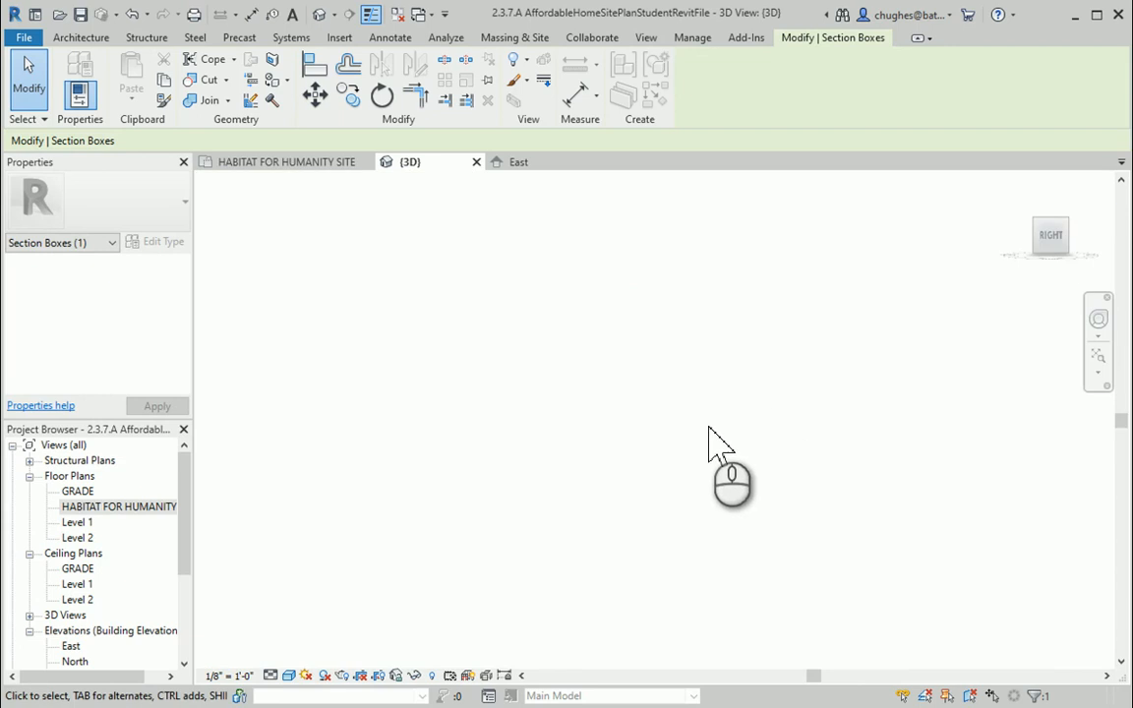
scroll(638, 521, "up", 4)
scroll(644, 481, "up", 5)
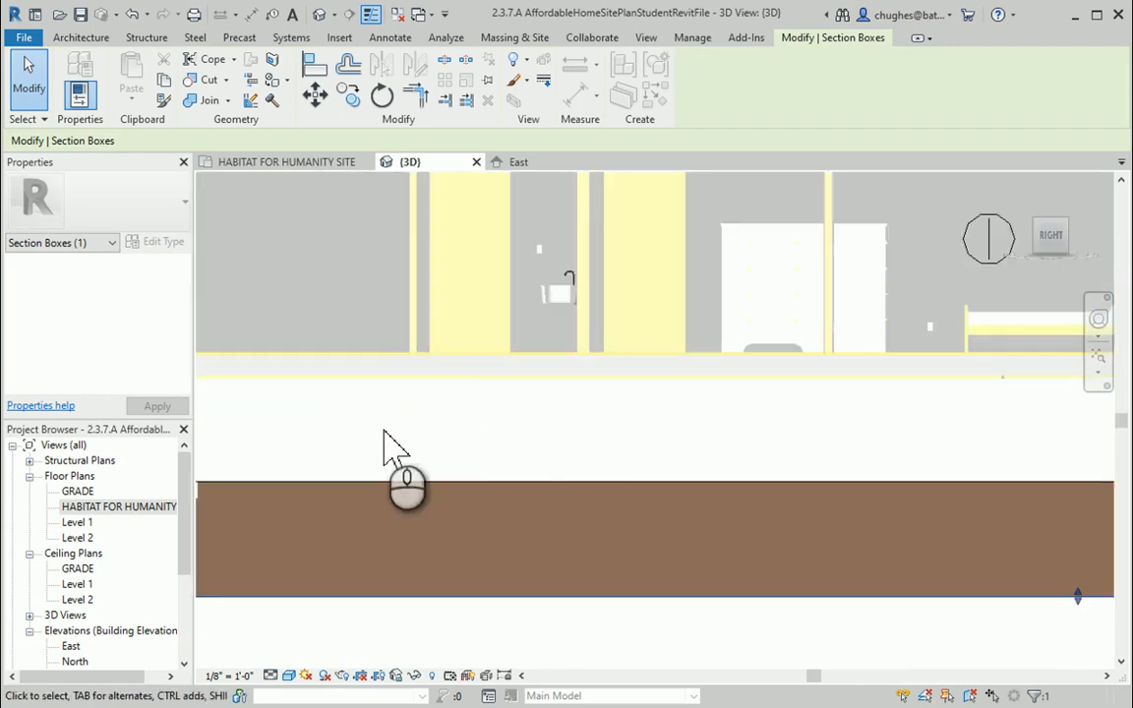
middle_click_drag(381, 449, 693, 450)
scroll(531, 468, "up", 3)
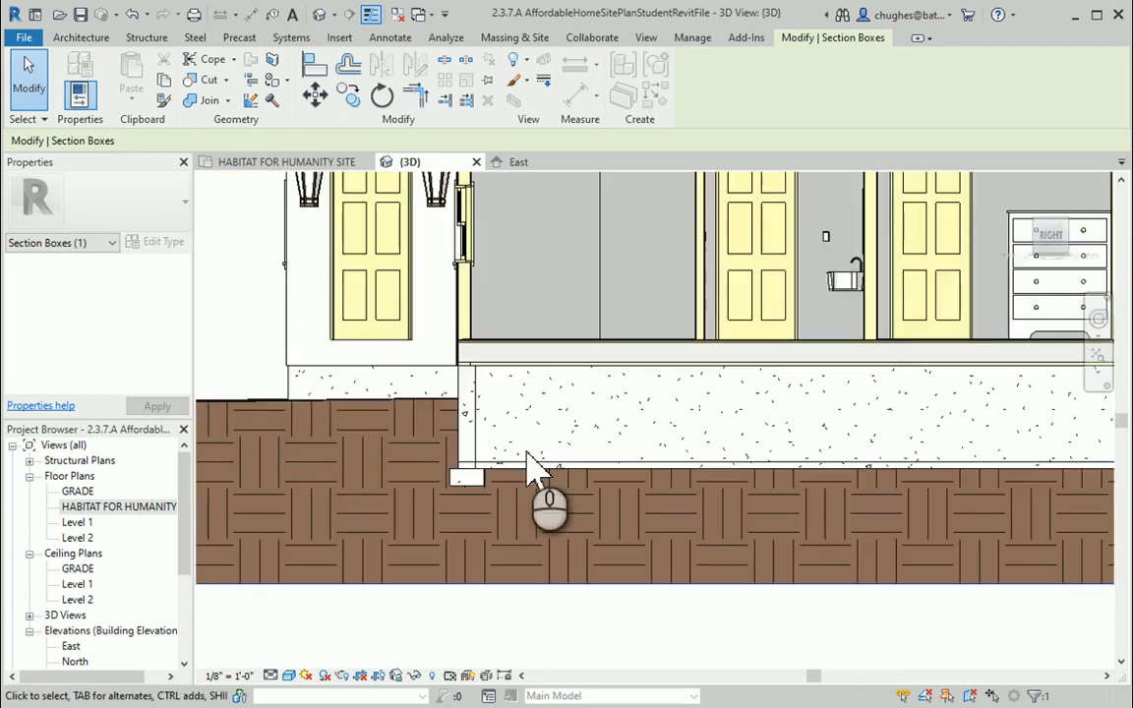
scroll(513, 468, "up", 3)
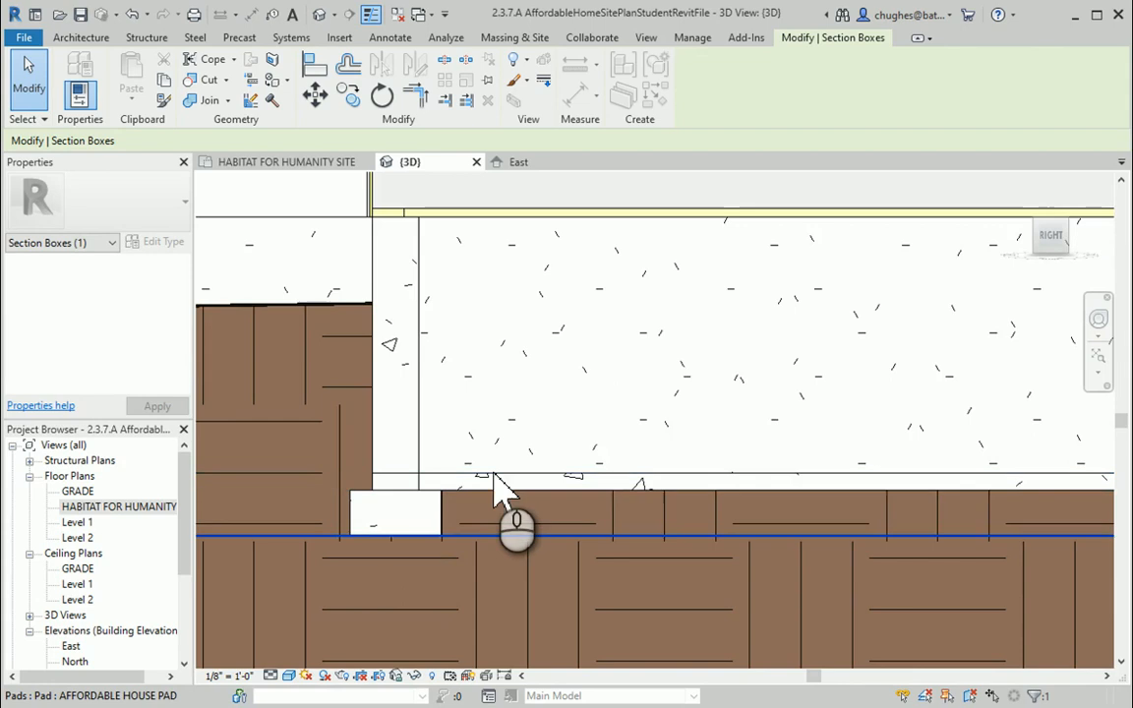
left_click(496, 476)
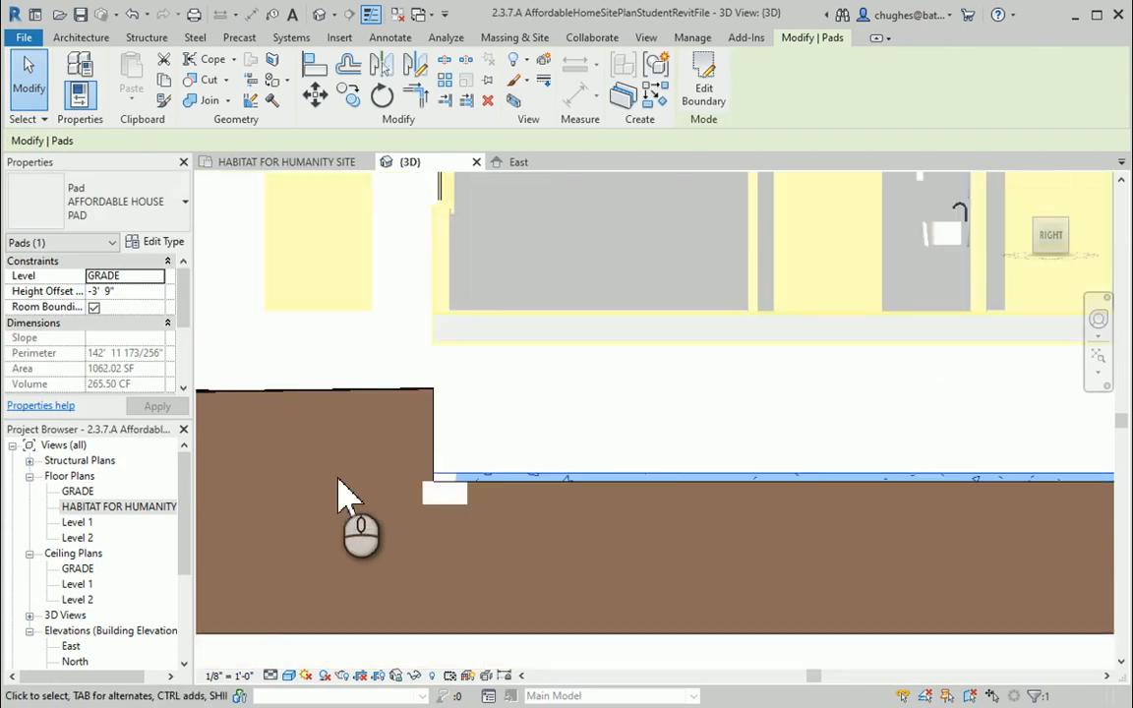
scroll(488, 498, "up", 5)
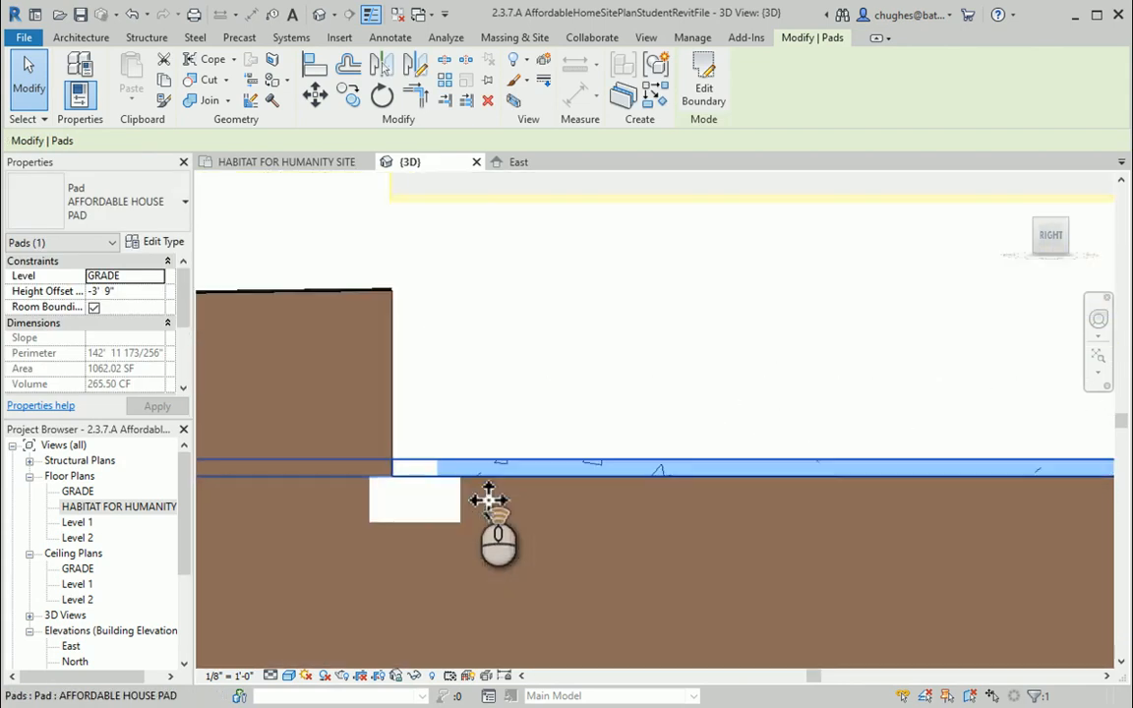
scroll(589, 544, "down", 5)
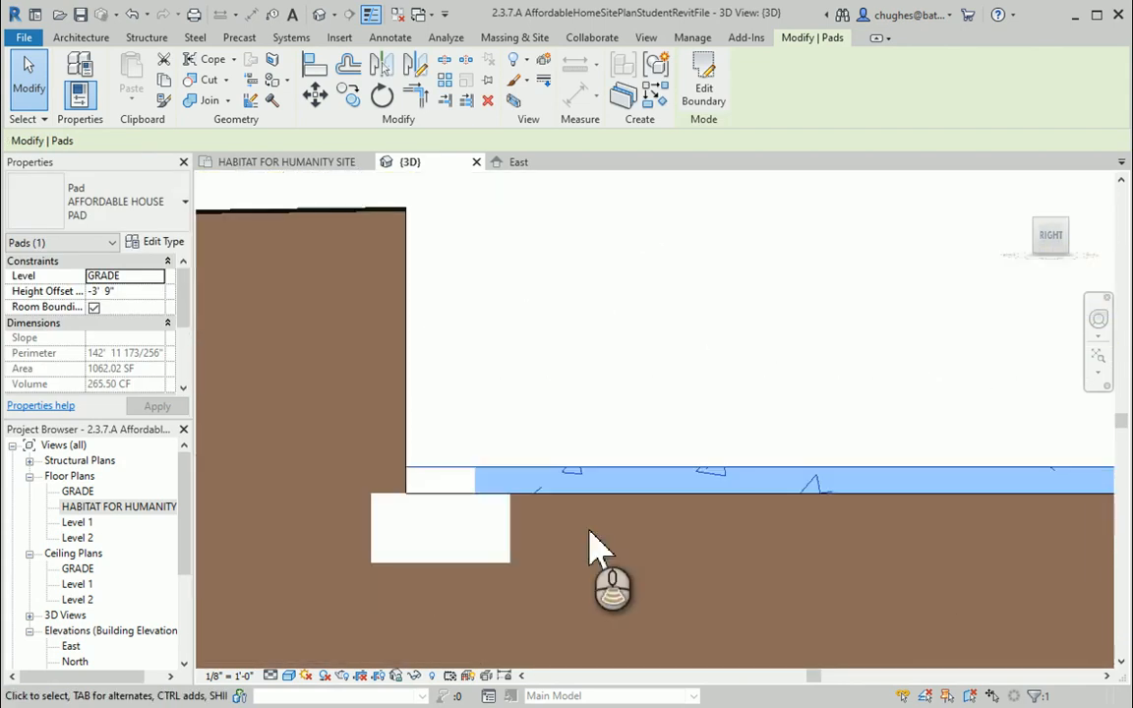
middle_click_drag(821, 599, 597, 585)
scroll(646, 619, "down", 4)
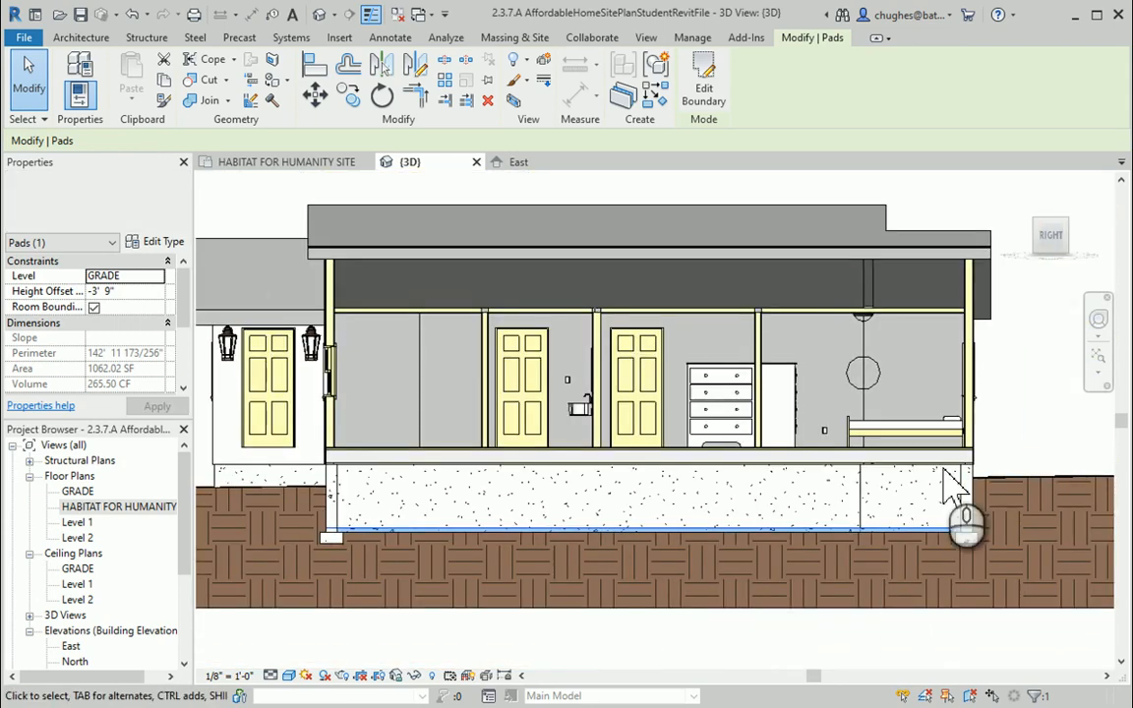
left_click_drag(1062, 258, 1109, 263)
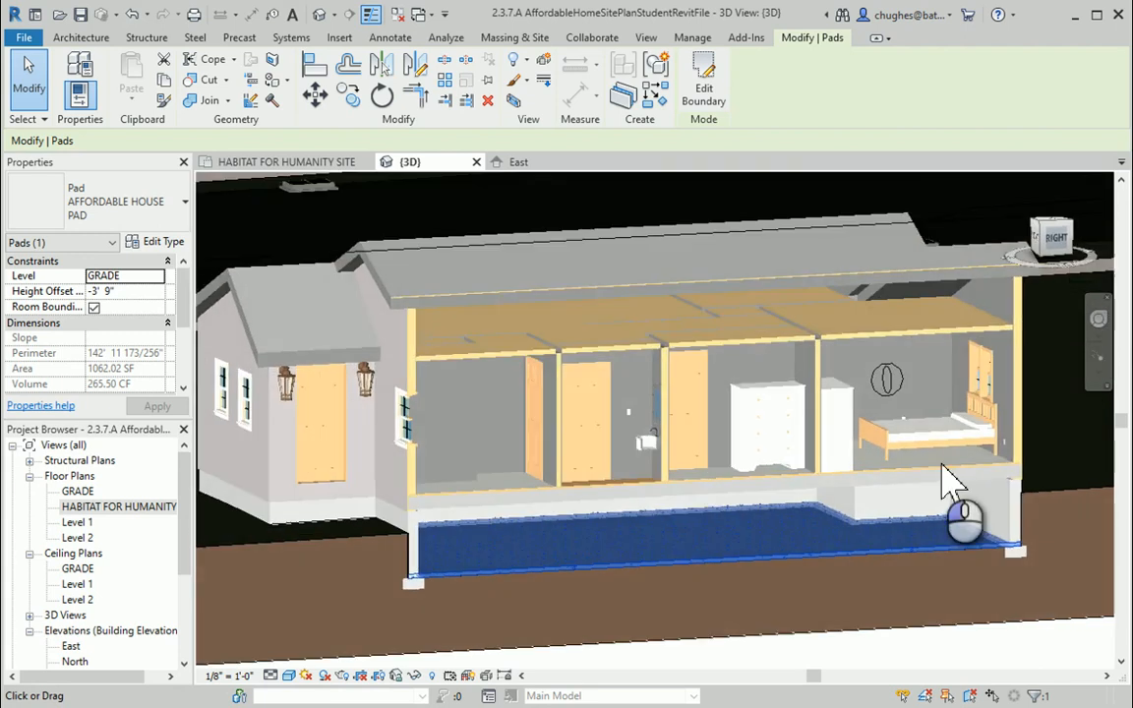
middle_click_drag(948, 481, 822, 594, "shift")
left_click(819, 602)
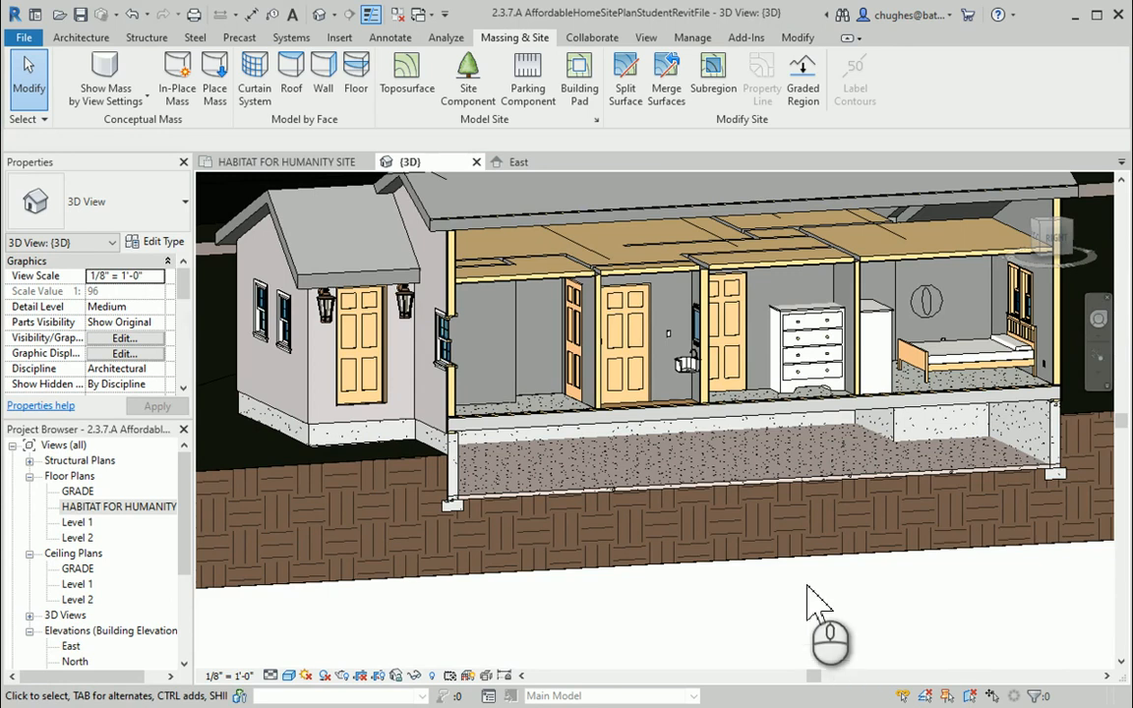
Pull the section box's right face deeper so the cut passes through the living room and kitchen
scroll(643, 538, "down", 1)
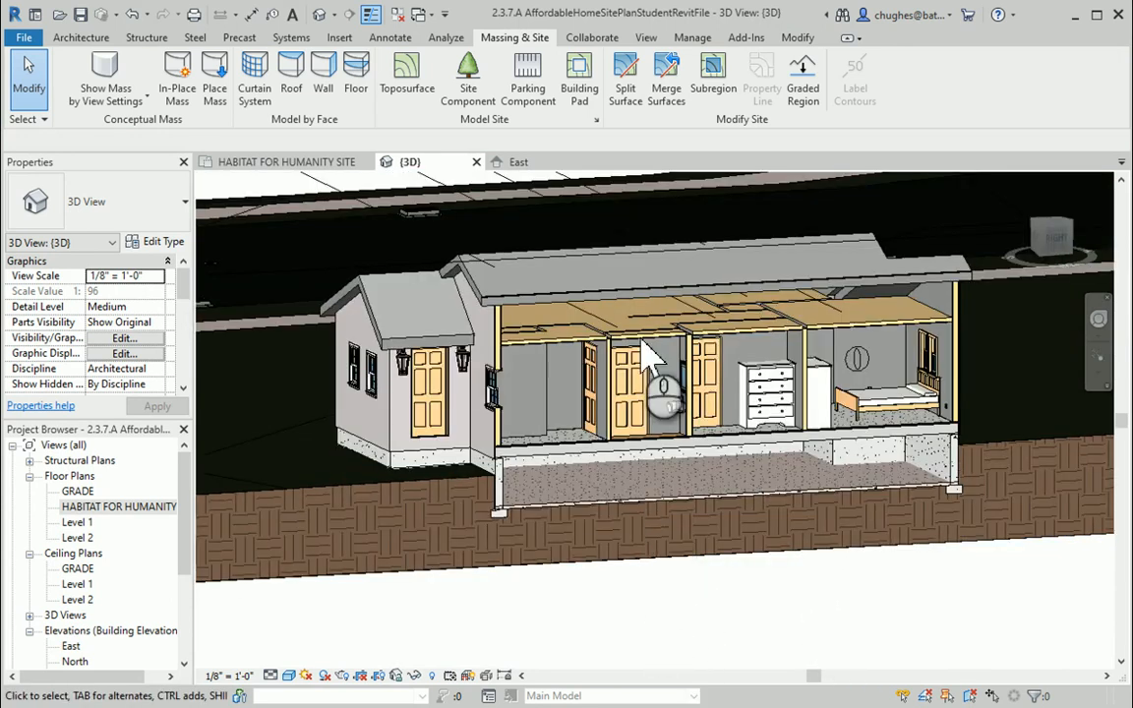
scroll(691, 403, "down", 4)
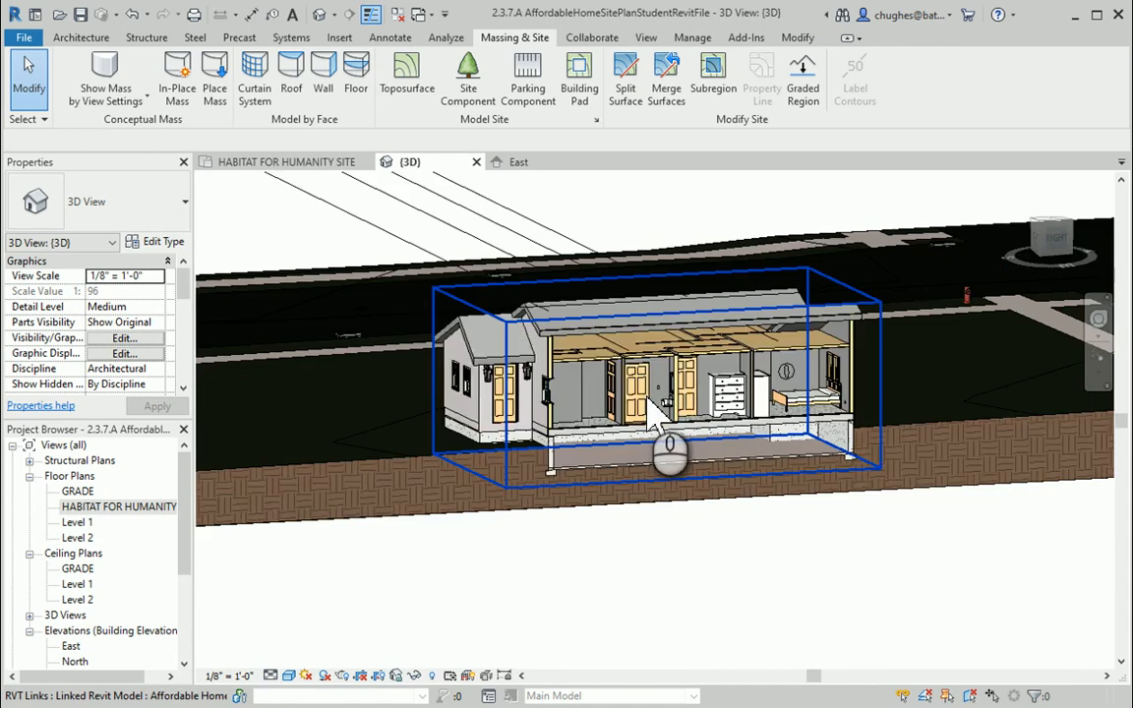
scroll(734, 518, "down", 2)
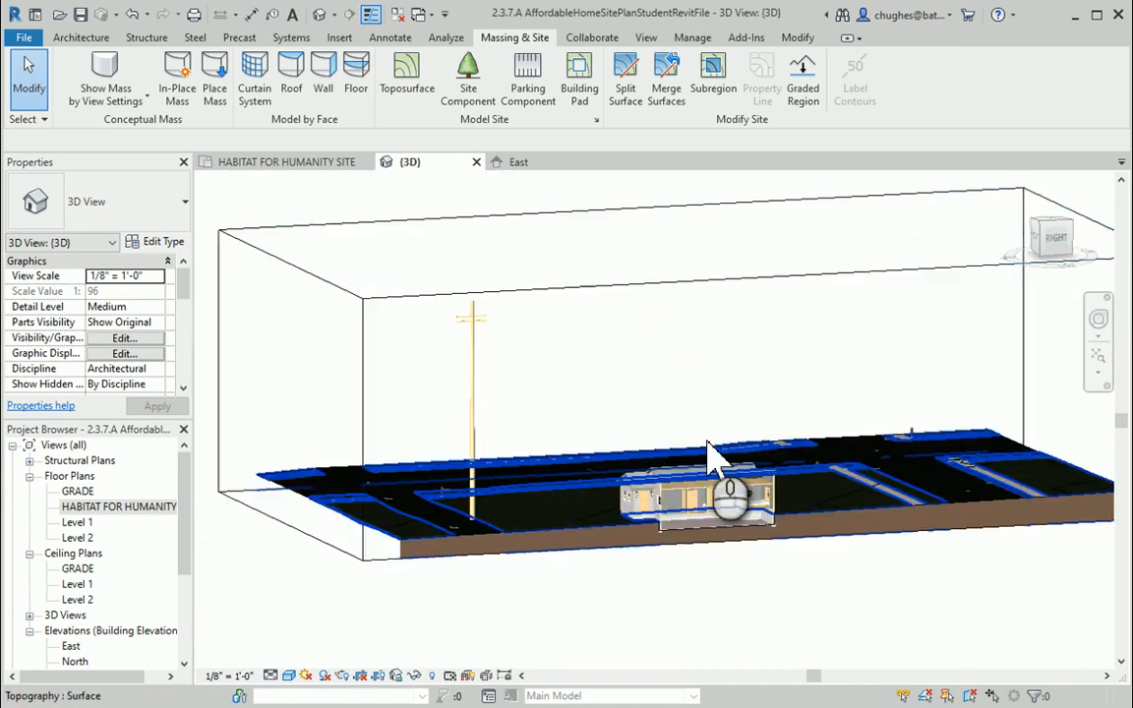
left_click(710, 279)
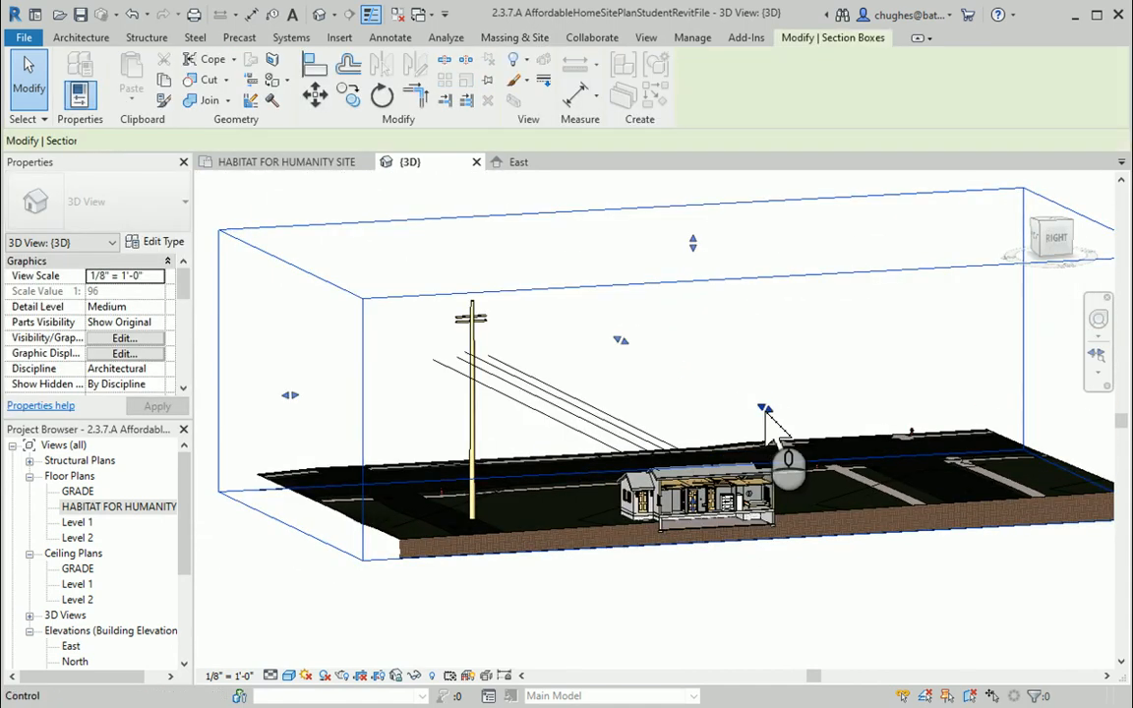
left_click_drag(765, 407, 751, 397)
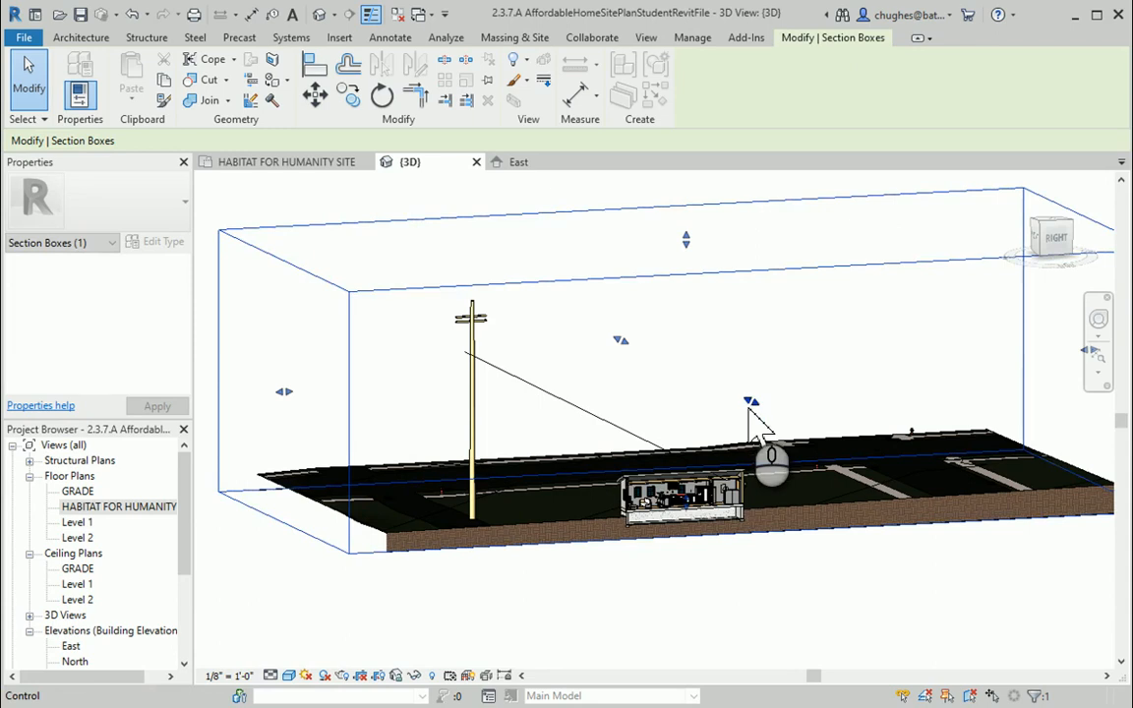
Examine the pad and footings along the kitchen cut, both at an angle and straight on from the right side
scroll(669, 544, "up", 6)
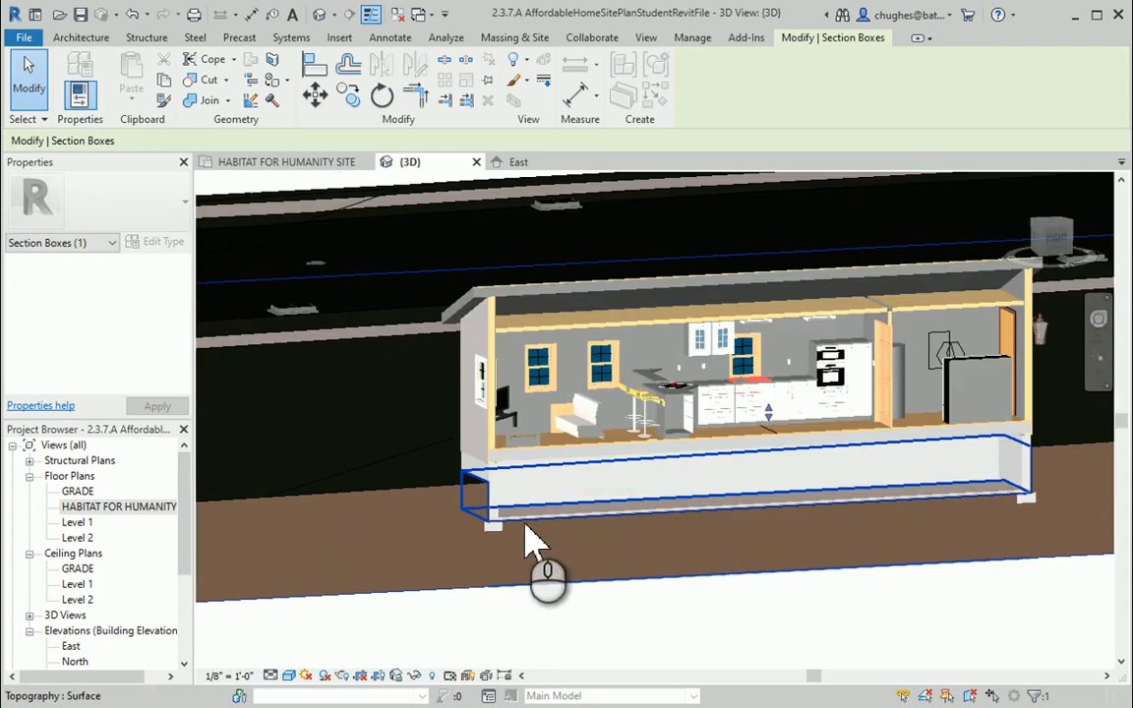
scroll(522, 527, "up", 8)
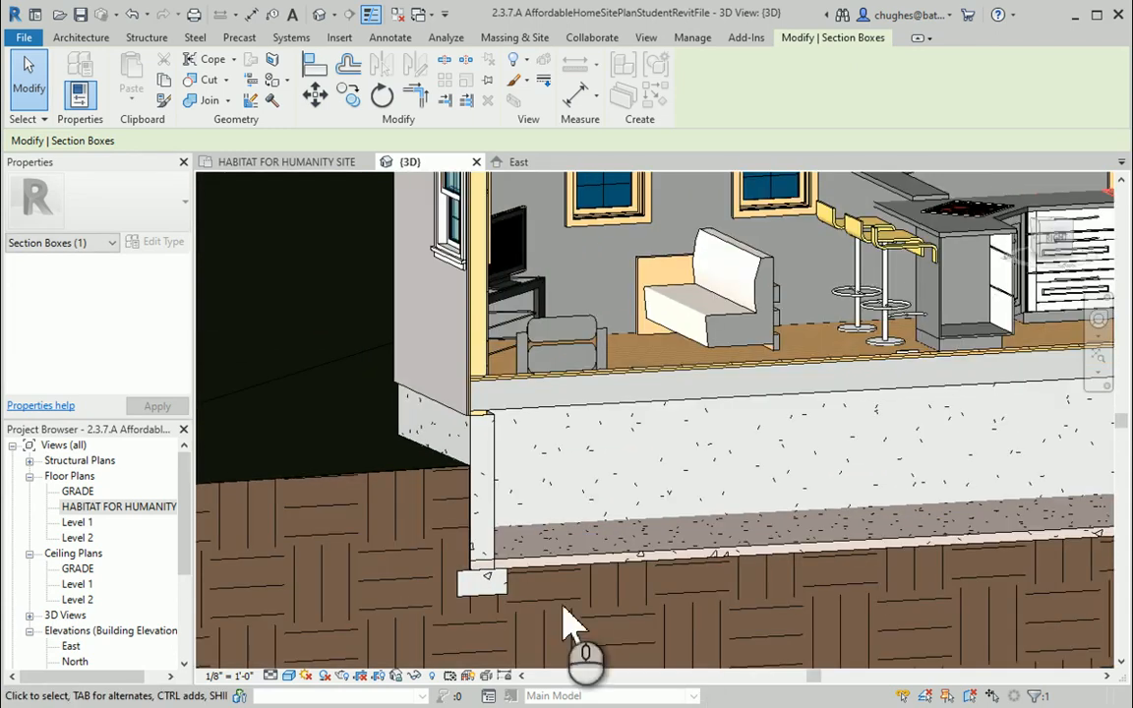
scroll(523, 513, "down", 5)
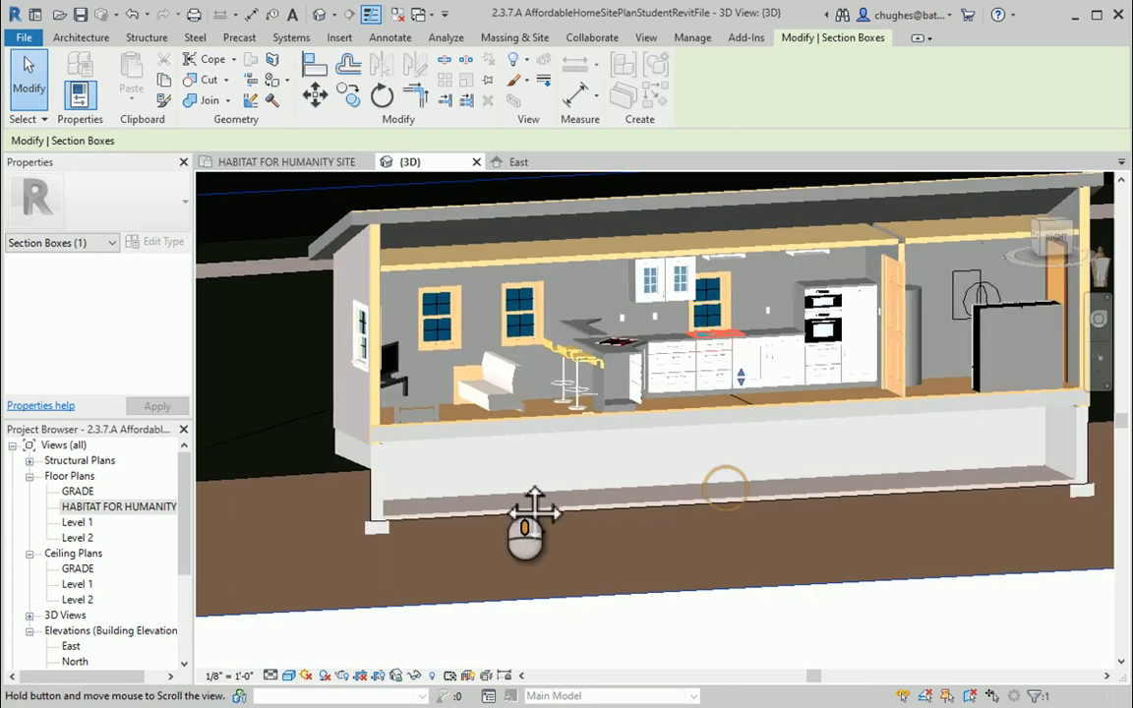
middle_click_drag(528, 526, 451, 521)
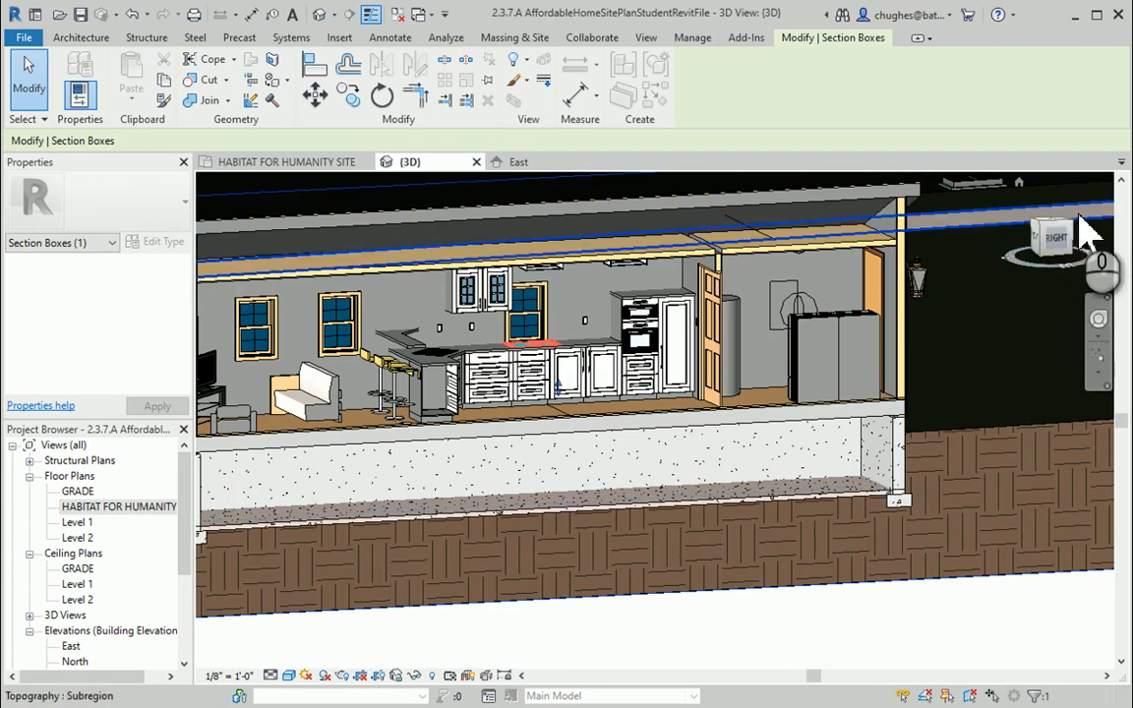
left_click(1054, 239)
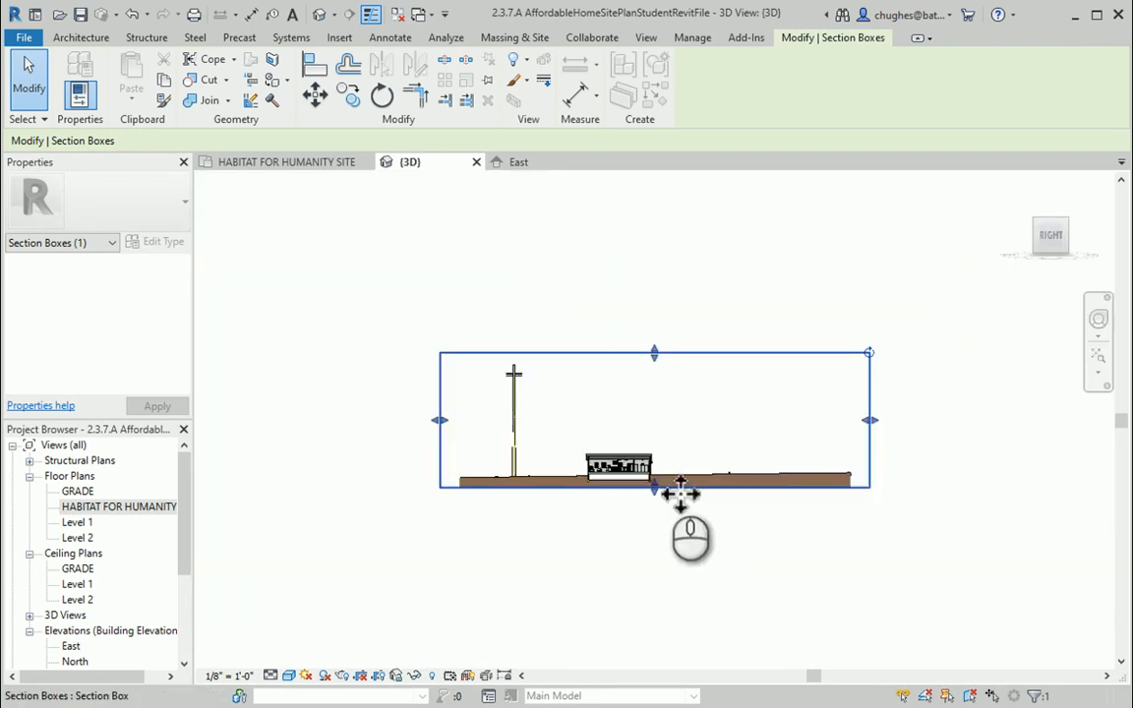
scroll(610, 496, "up", 4)
scroll(617, 474, "up", 4)
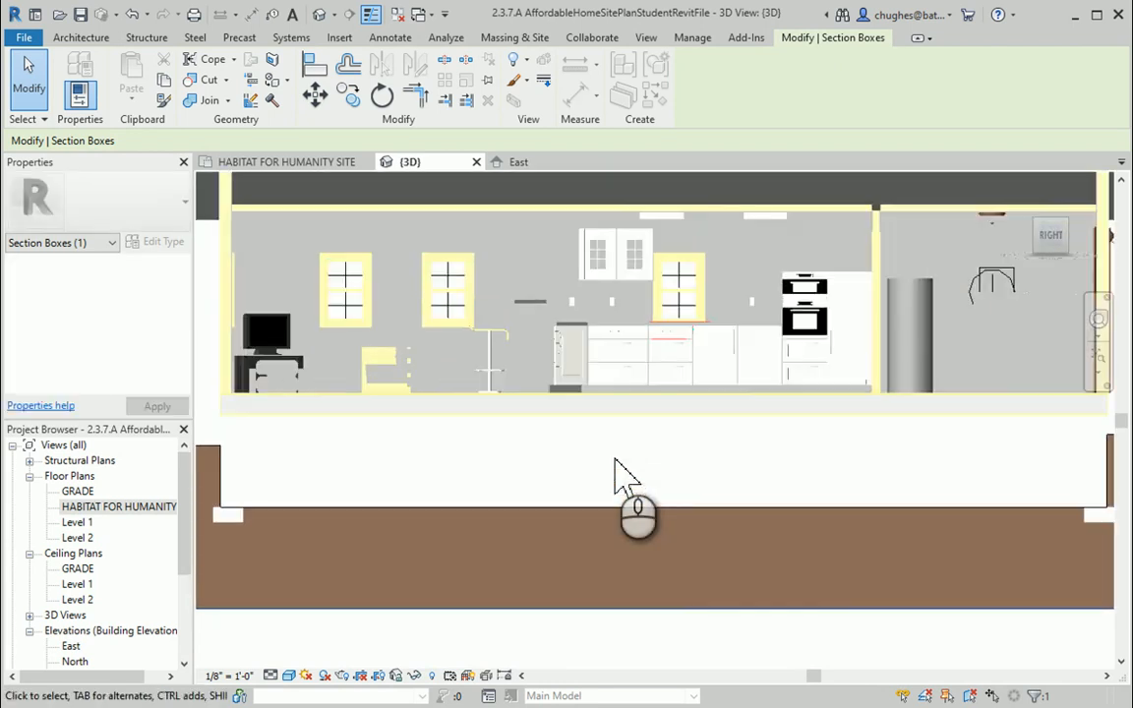
scroll(619, 475, "down", 2)
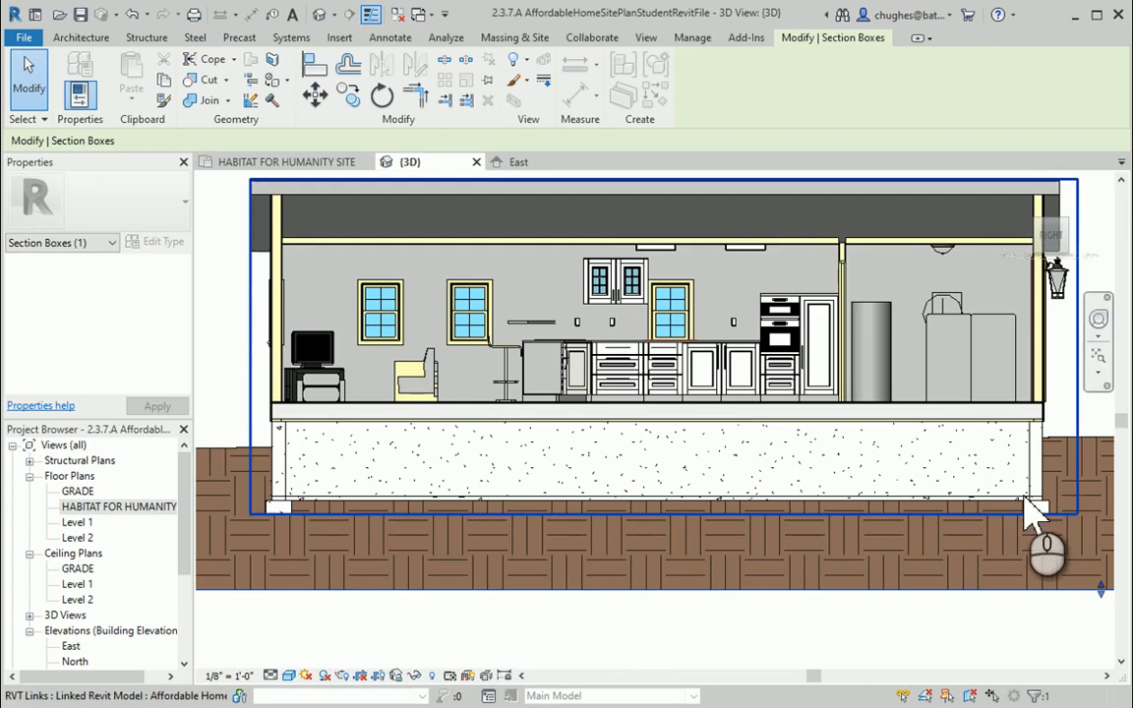
scroll(882, 443, "down", 3)
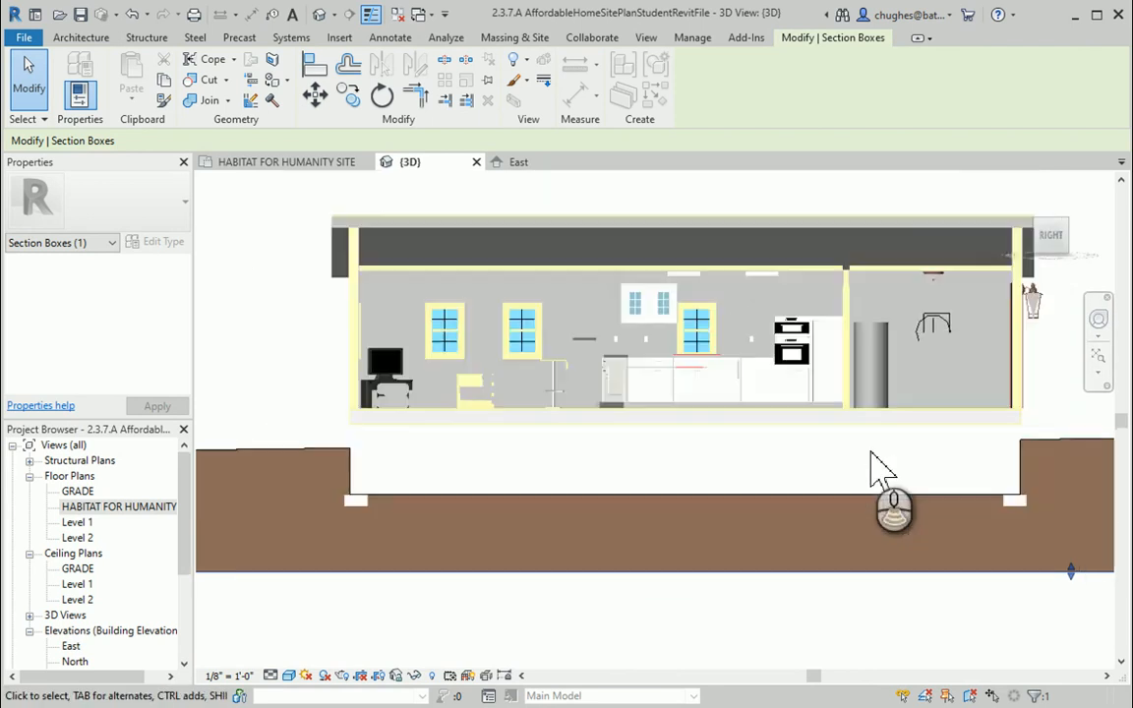
Pull the section box's right face back out past the whole site, and turn off the 3D view's section box
middle_click_drag(1023, 185, 649, 526, "shift")
scroll(649, 526, "up", 5)
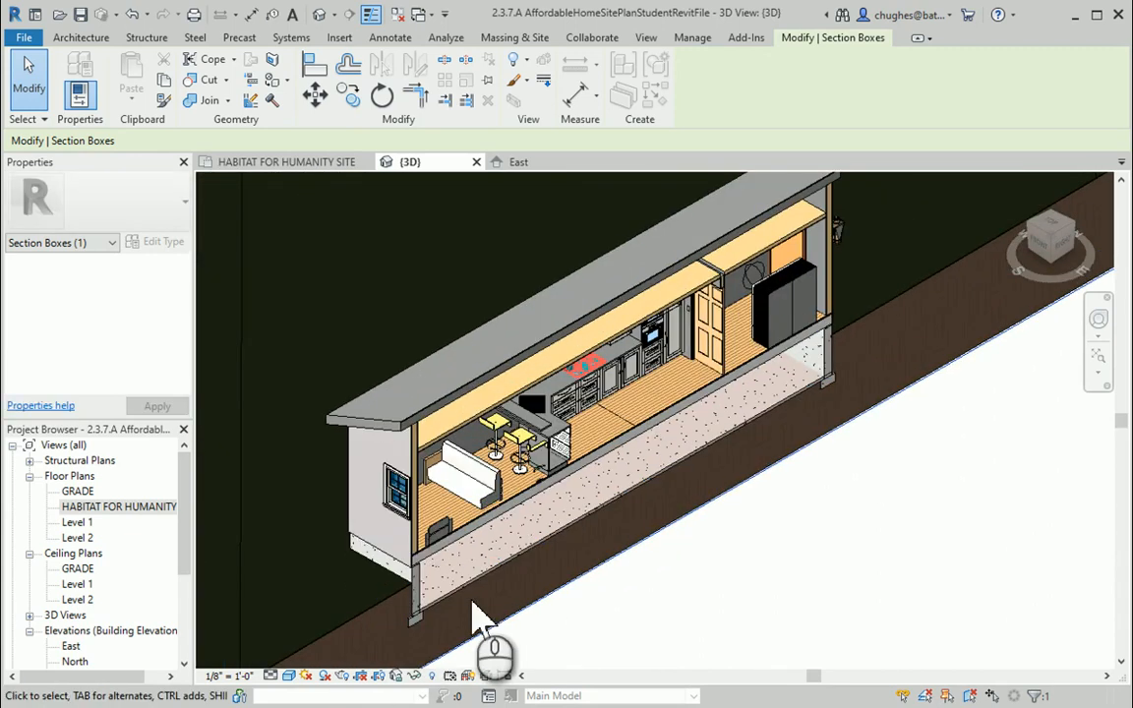
scroll(470, 576, "down", 5)
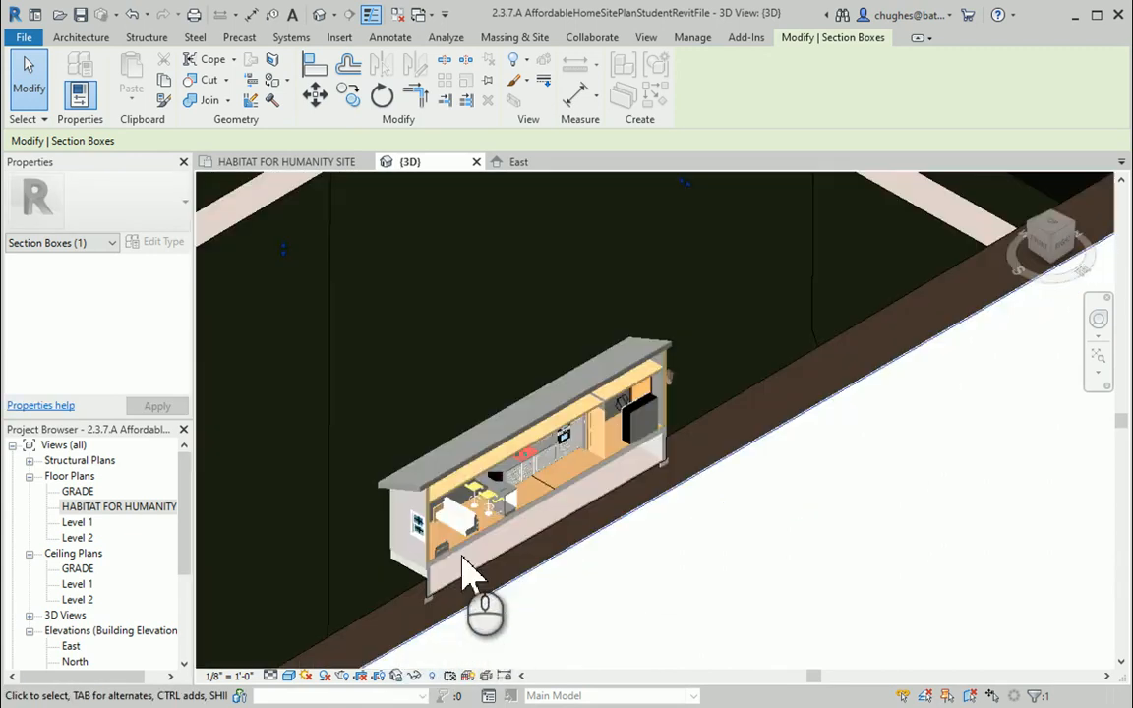
scroll(526, 561, "down", 2)
middle_click_drag(526, 561, 613, 497)
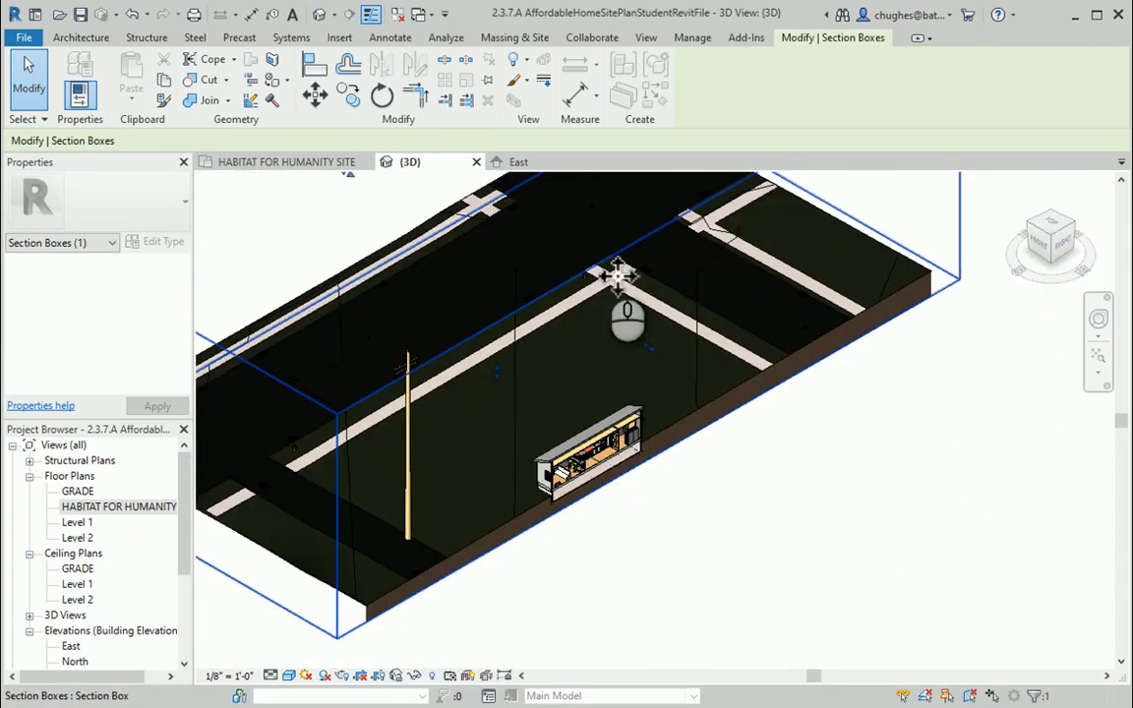
left_click_drag(657, 352, 977, 494)
scroll(645, 472, "down", 3)
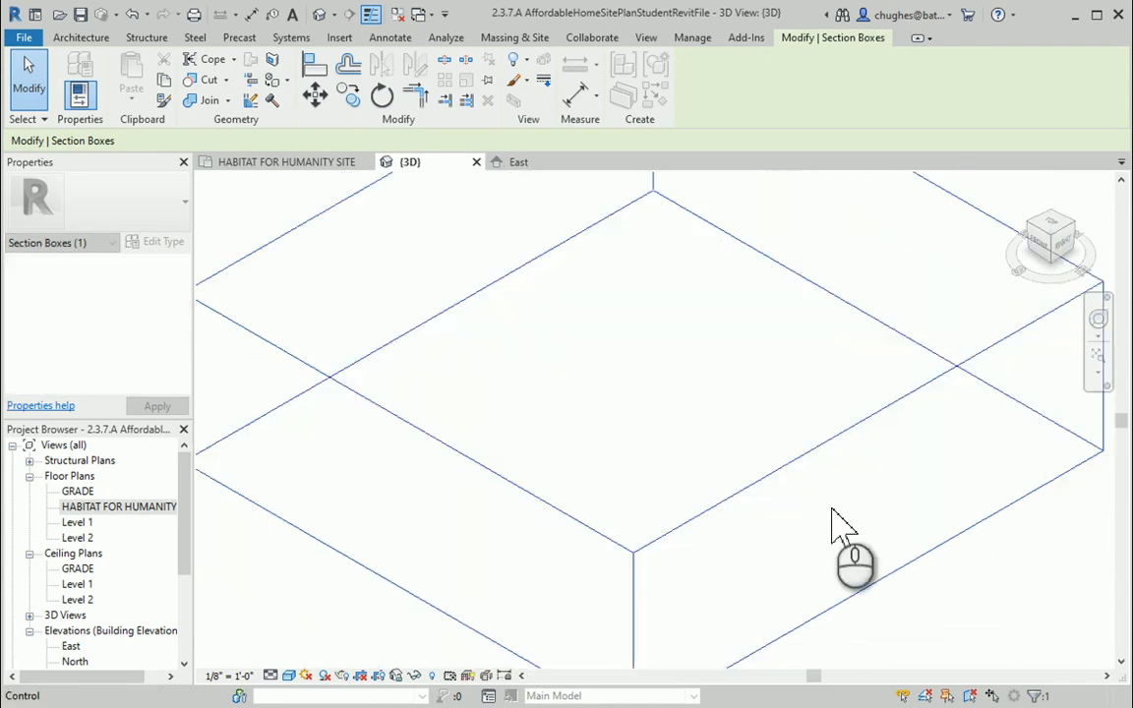
left_click_drag(909, 521, 1006, 587)
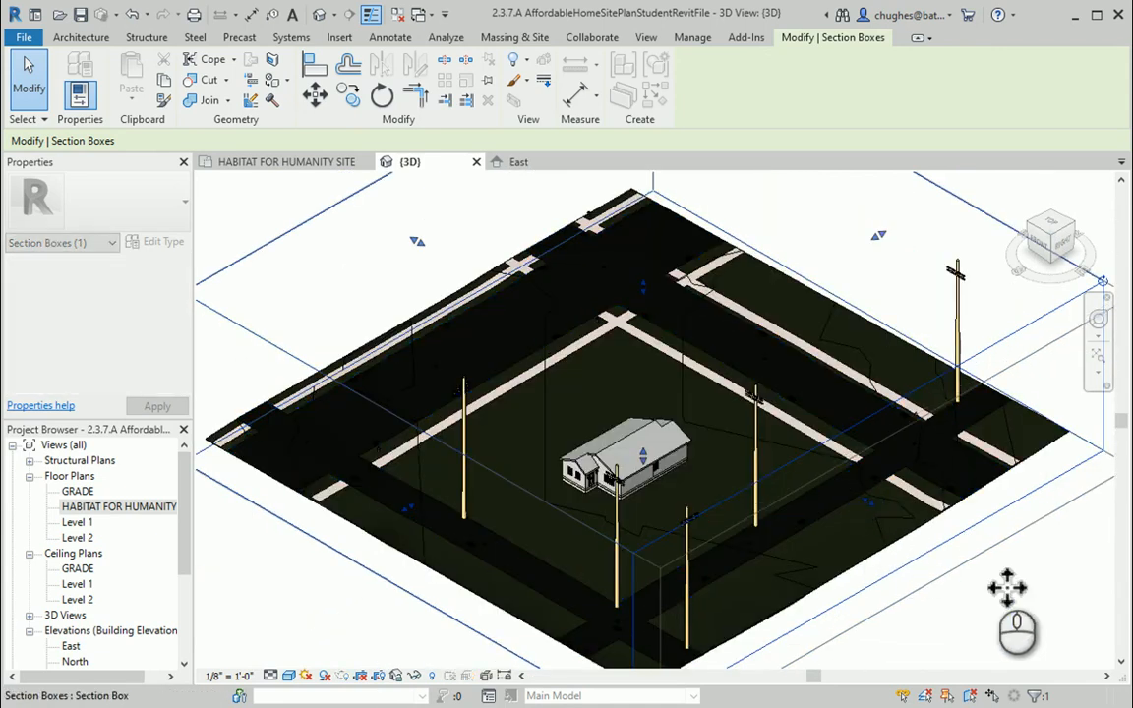
left_click(307, 582)
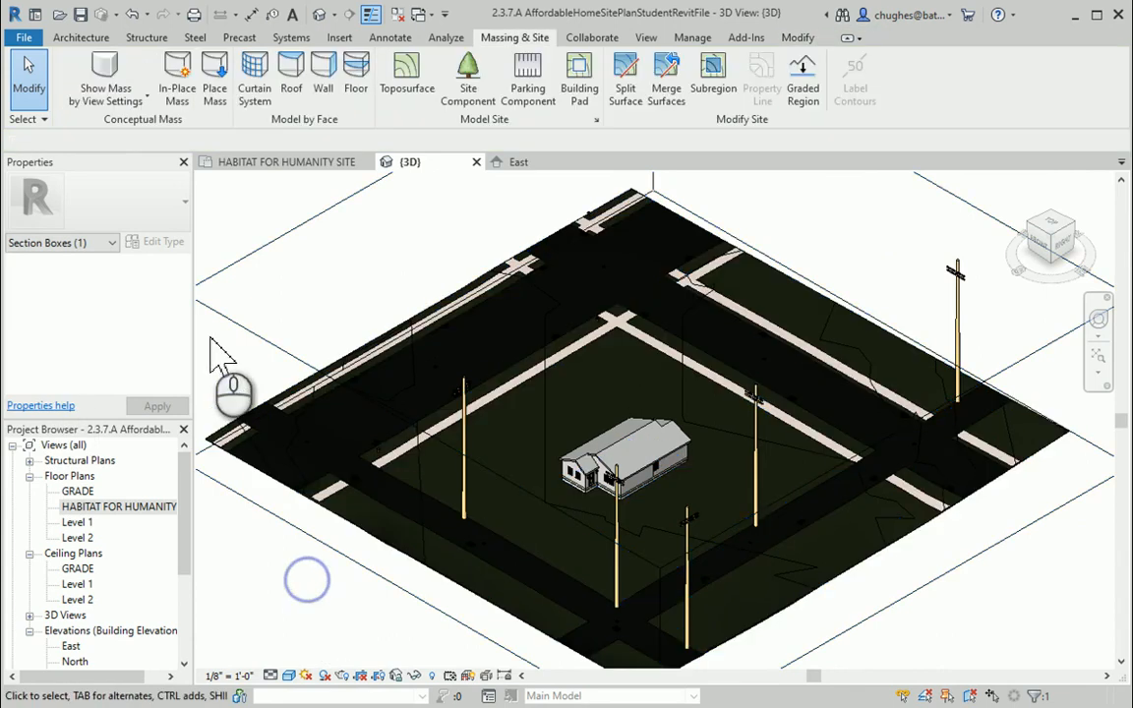
left_click_drag(183, 280, 120, 352)
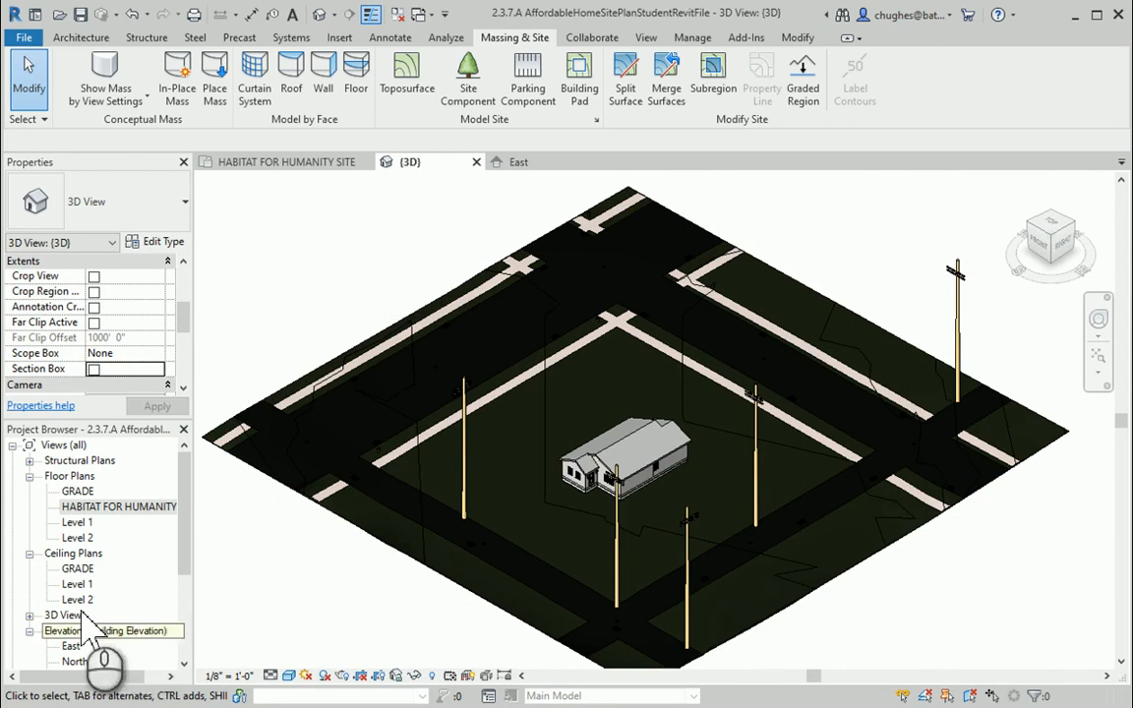
Examine the building pad, foundation walls and footings from beneath the site, and return the 3D view to its home orientation
scroll(450, 443, "down", 2)
left_click(1054, 252)
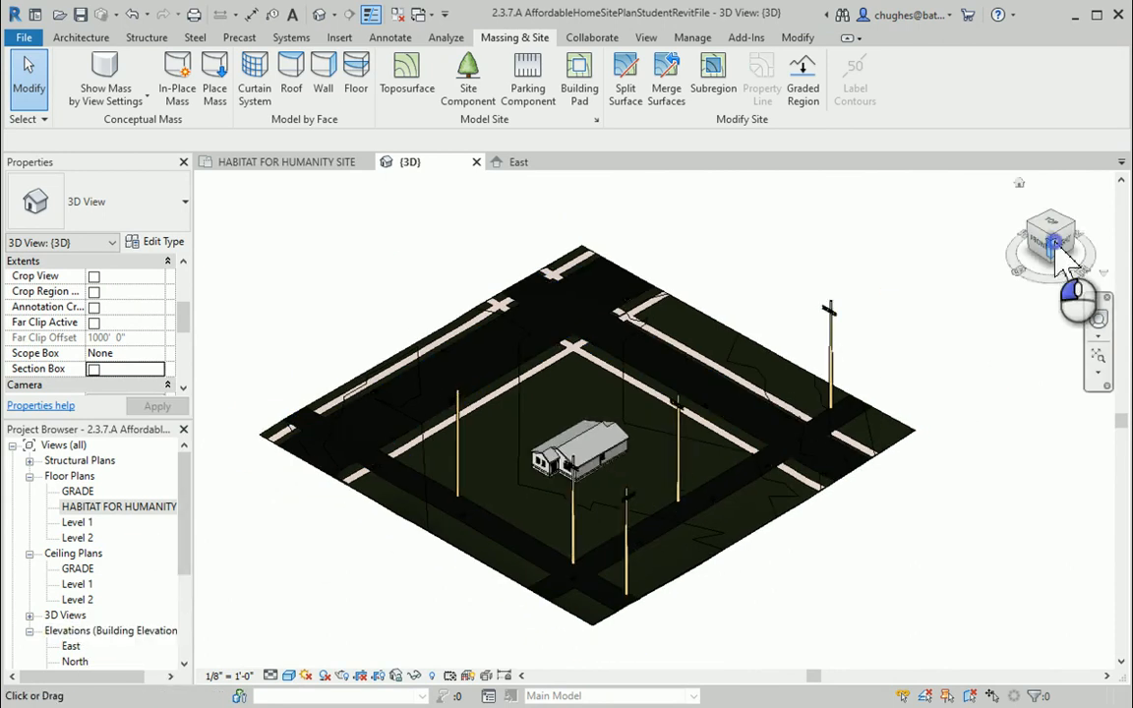
middle_click_drag(1065, 665, 1060, 644, "shift")
middle_click_drag(993, 280, 677, 354, "shift")
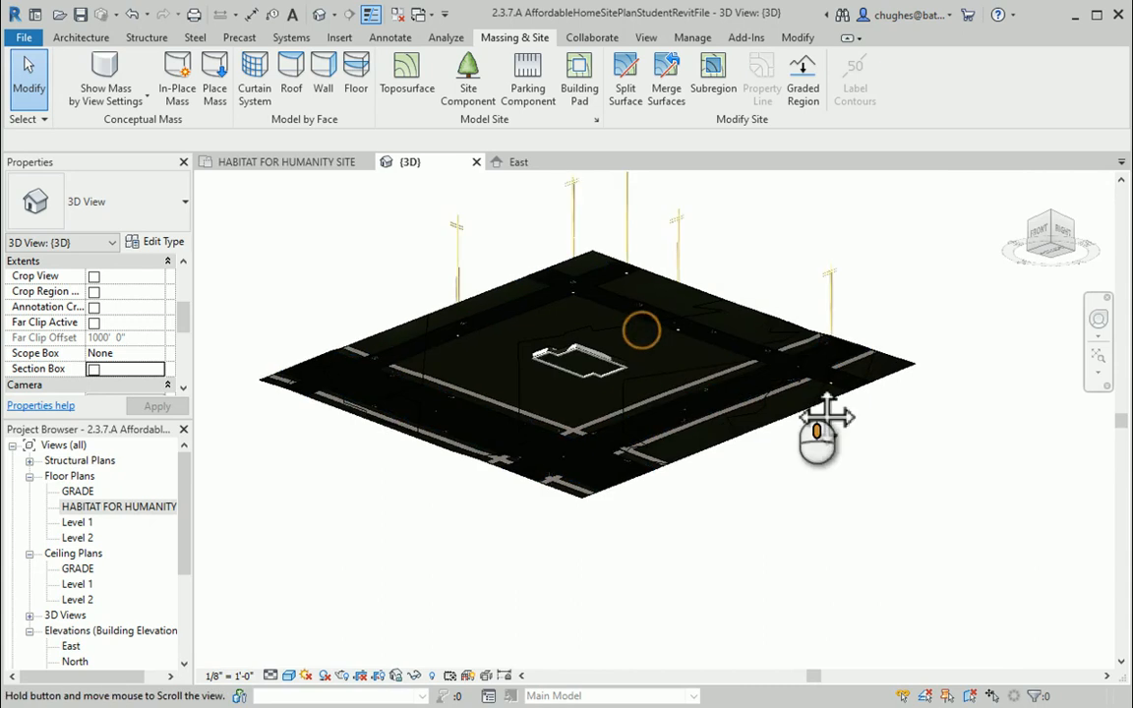
scroll(733, 417, "up", 6)
middle_click_drag(764, 435, 539, 587, "shift")
scroll(694, 389, "up", 4)
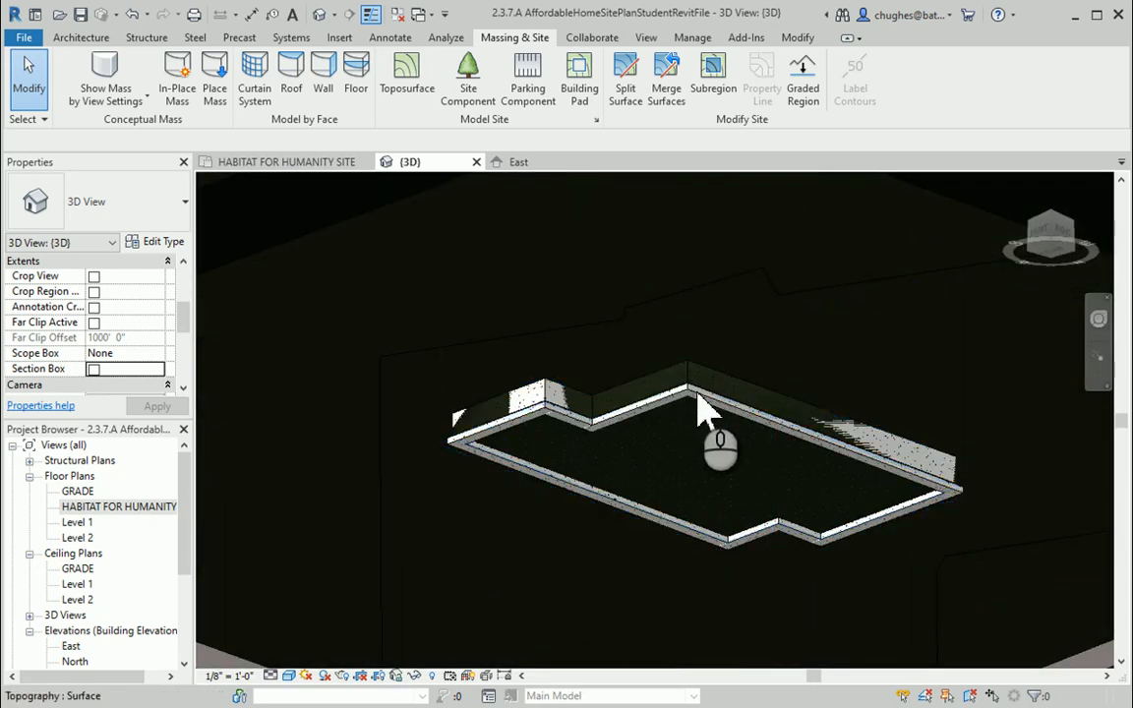
scroll(728, 408, "up", 4)
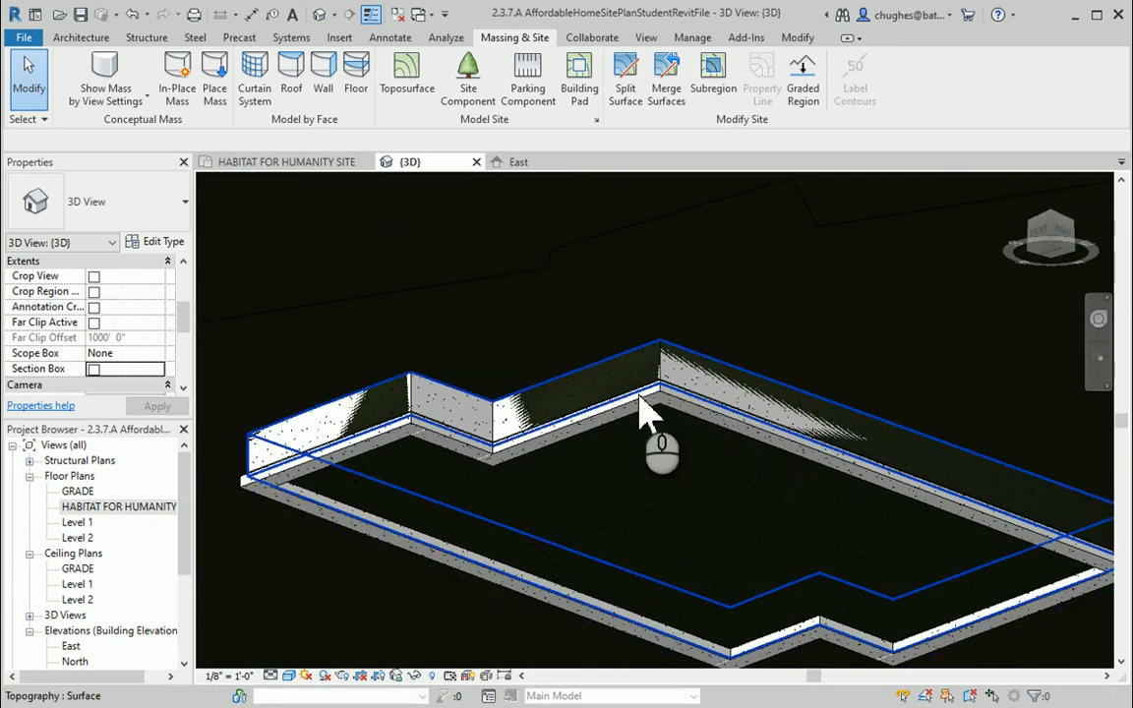
scroll(744, 492, "down", 3)
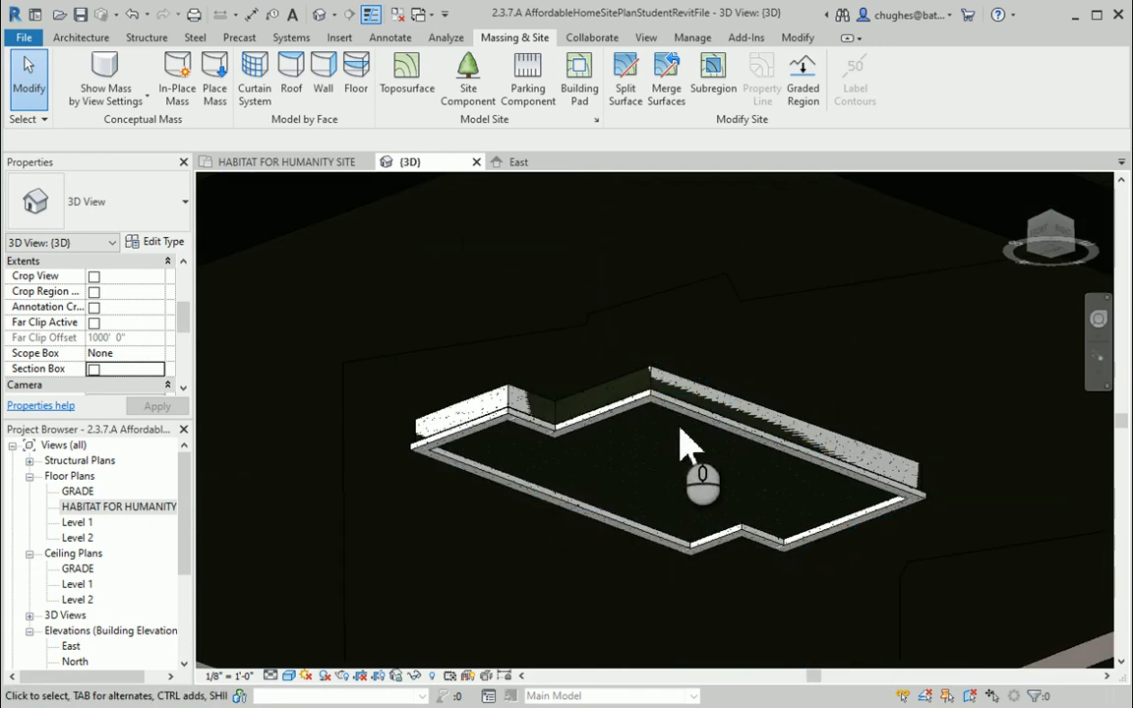
scroll(672, 466, "down", 5)
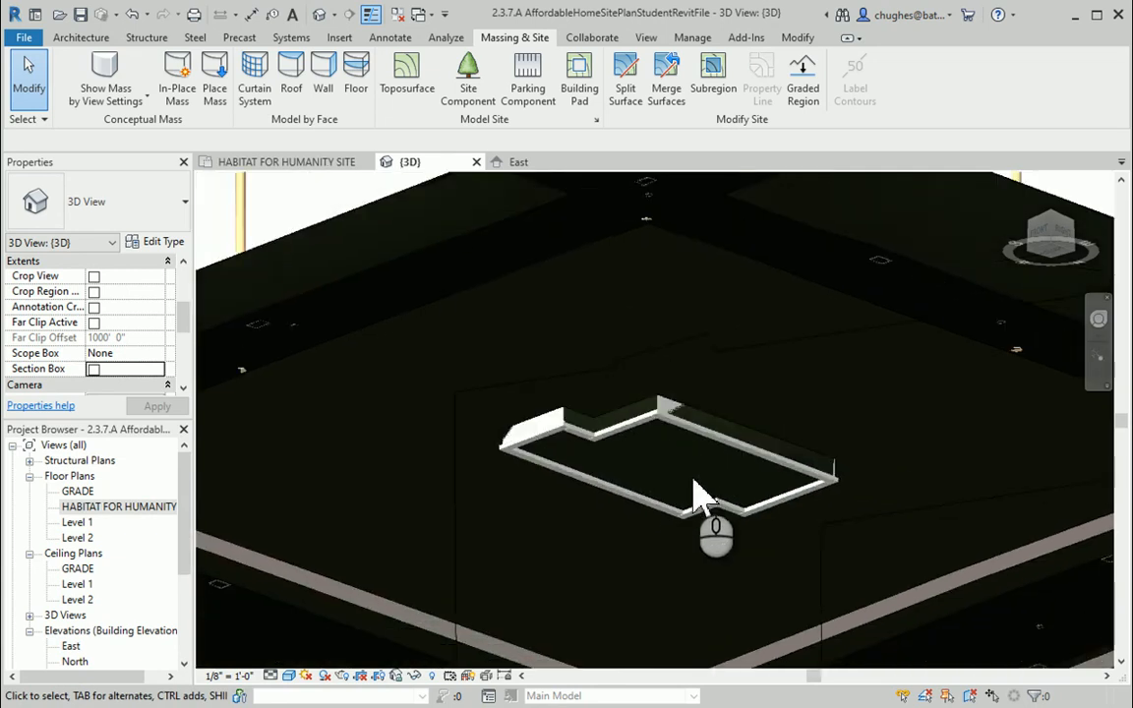
scroll(614, 481, "down", 5)
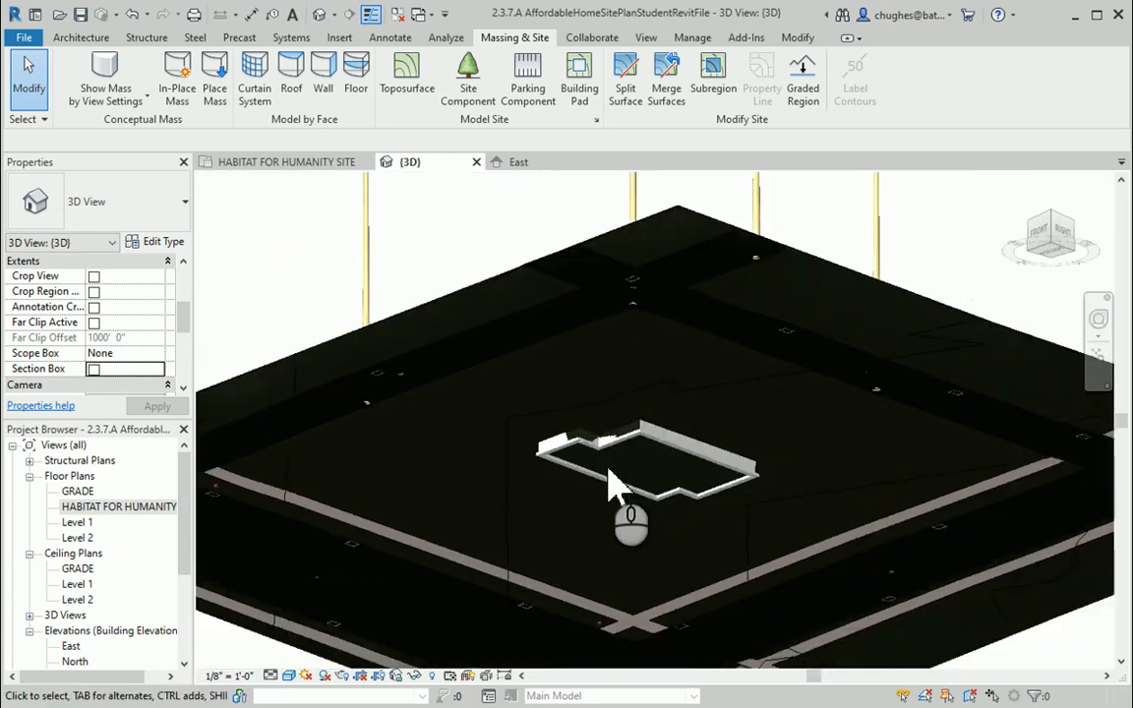
left_click(1063, 219)
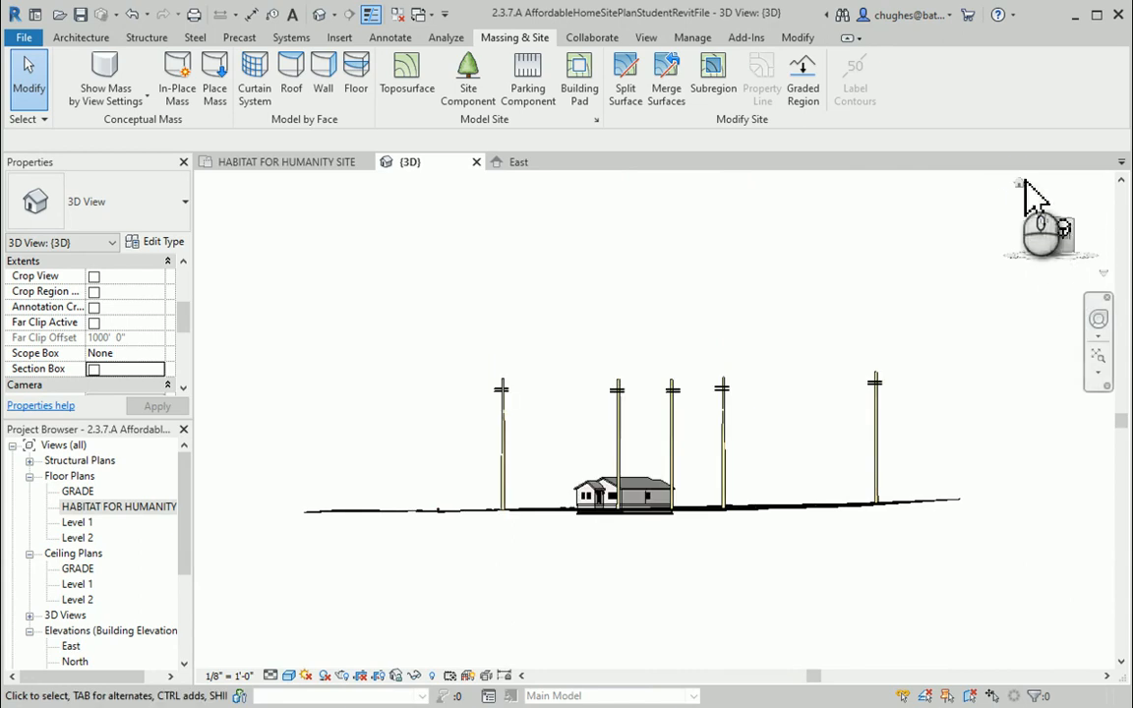
left_click(1019, 179)
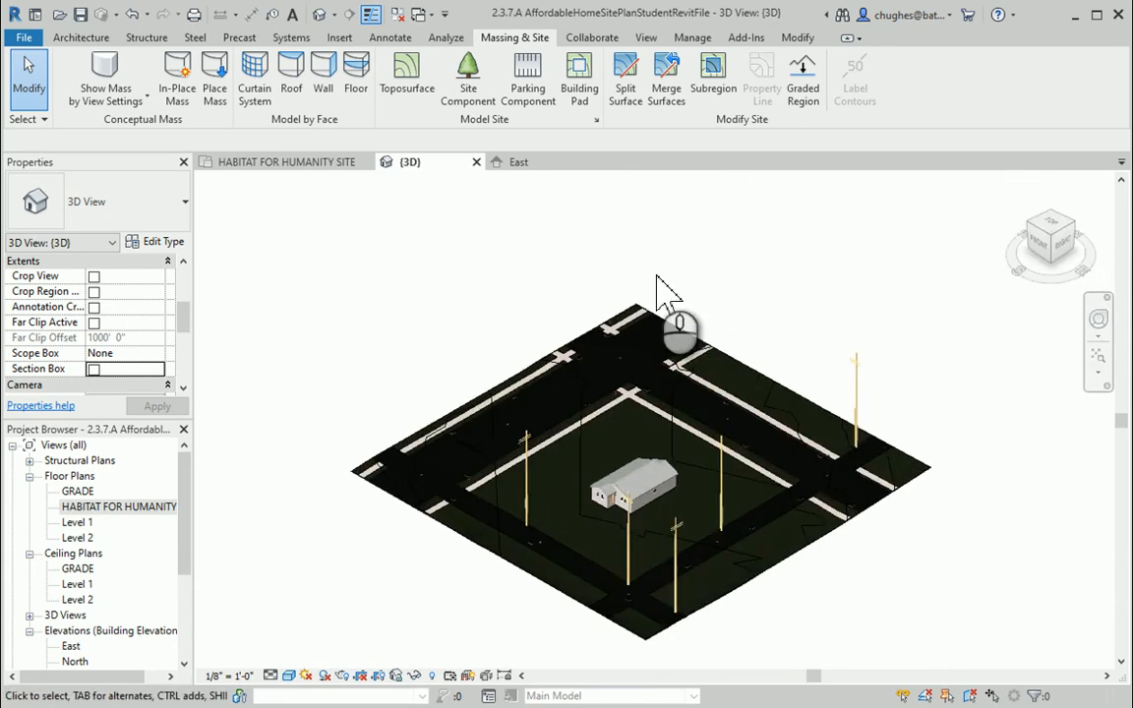